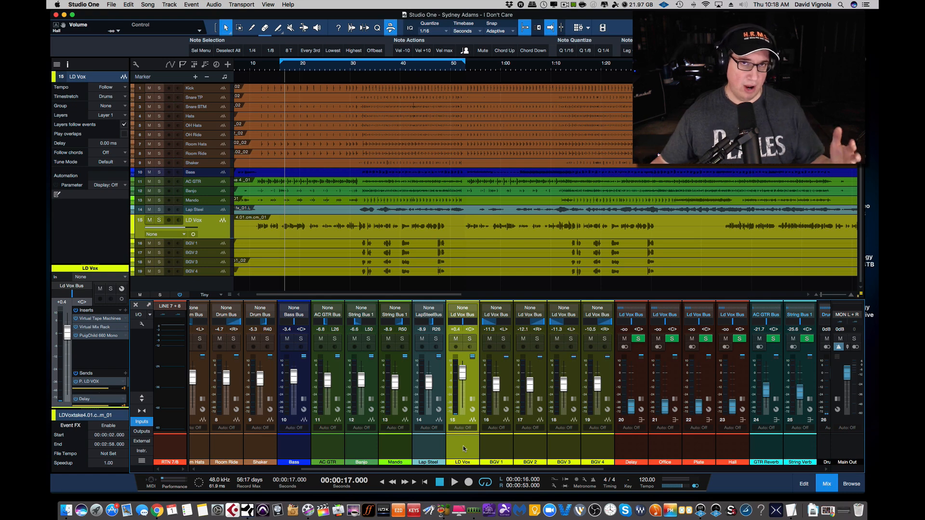
- Check the channels' inserts and sends briefly, and play the song from 17 seconds through the loop section without vocal effects
{"action": "left_click", "coordinate": [142, 398]}
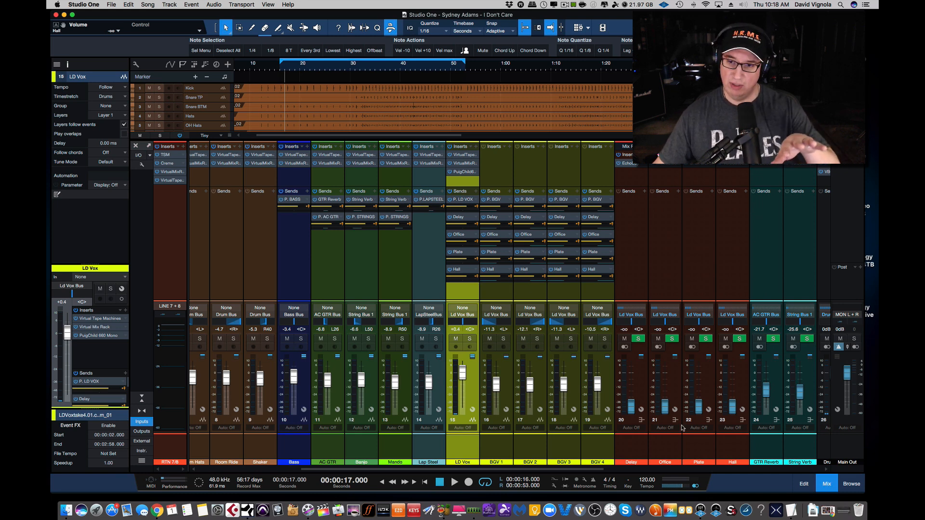
{"action": "left_click", "coordinate": [143, 399]}
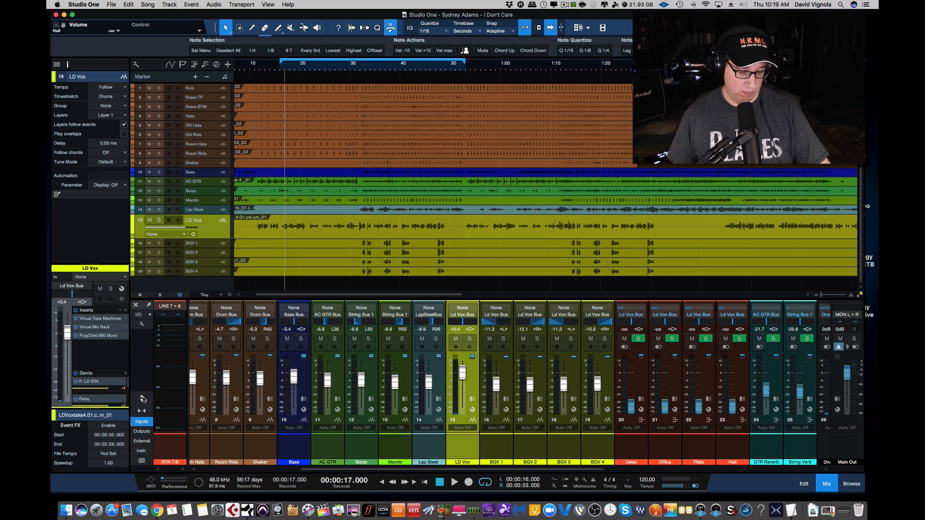
{"action": "key", "text": "space"}
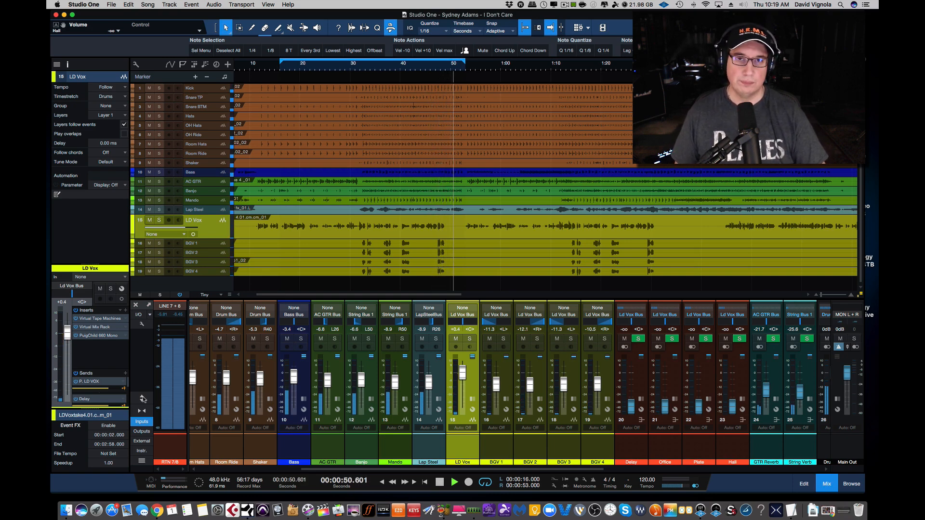
{"action": "key", "text": "space"}
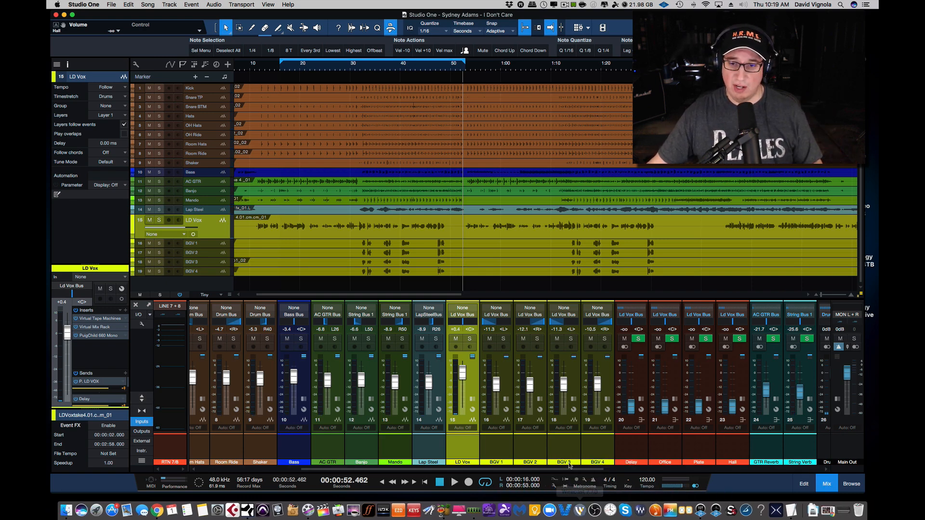
- Review the vocal effect channels Delay, Office, Plate and Hall one after another in the mixer
{"action": "left_click_drag", "start_coordinate": [575, 469], "coordinate": [628, 467]}
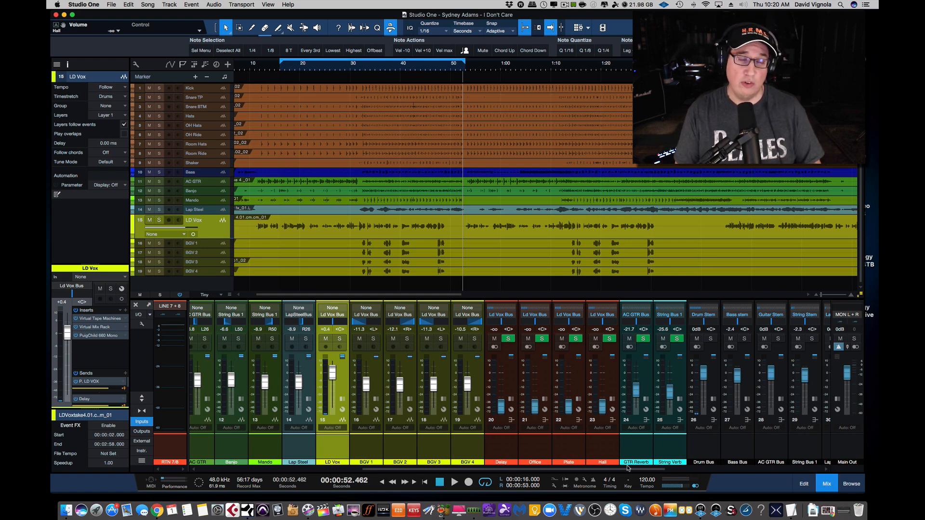
{"action": "left_click", "coordinate": [496, 449]}
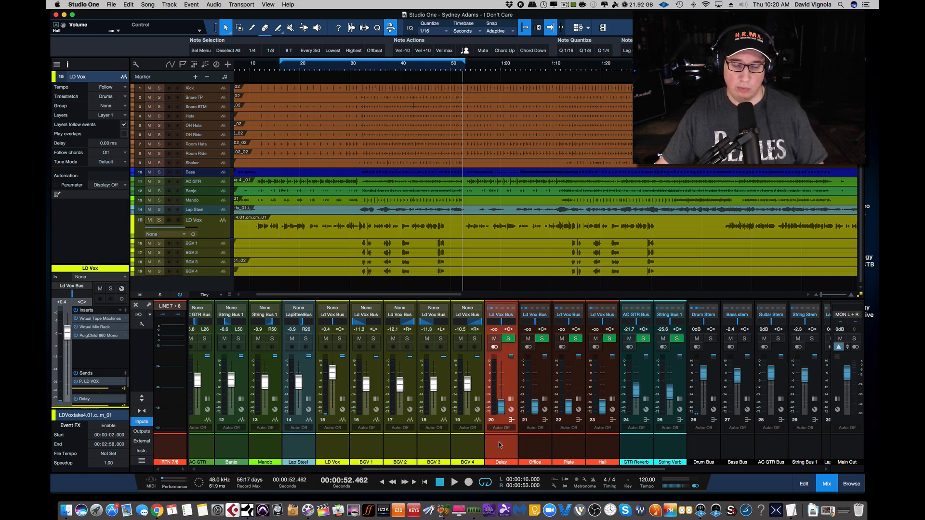
{"action": "left_click", "coordinate": [533, 447]}
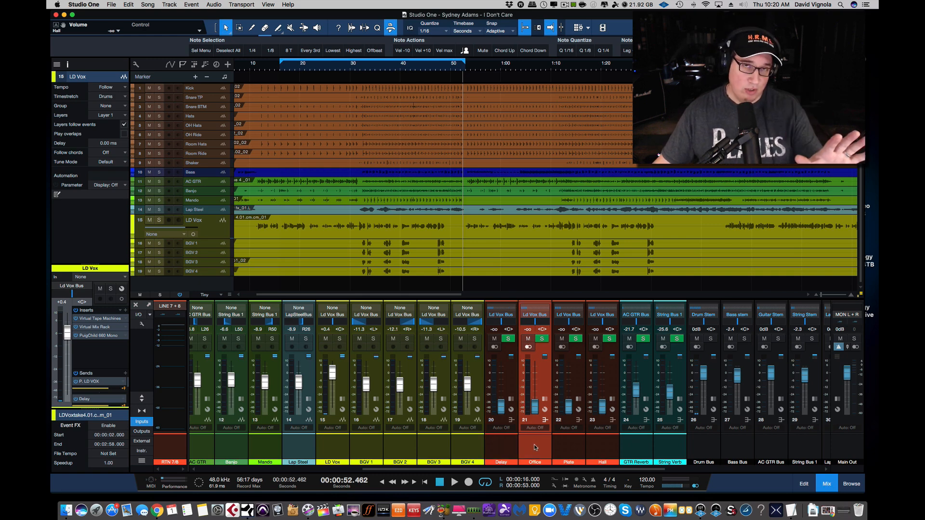
{"action": "left_click", "coordinate": [569, 450]}
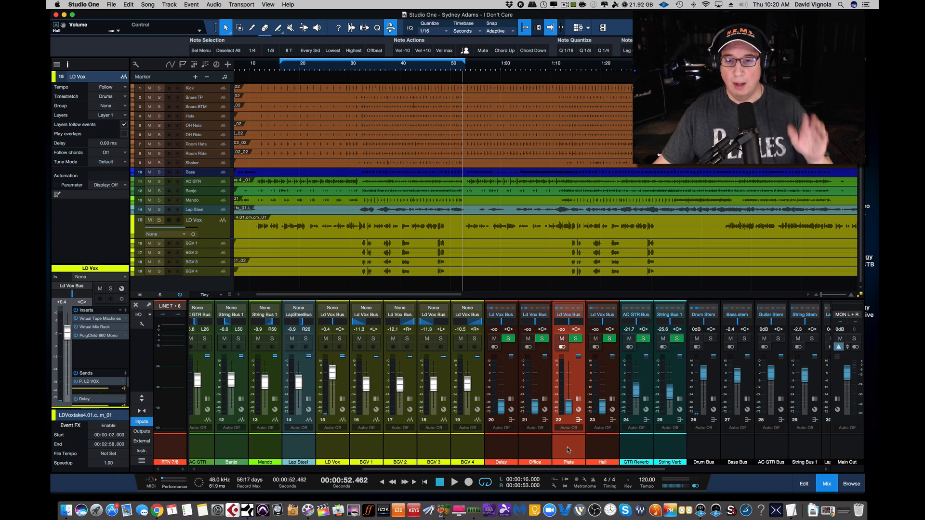
{"action": "left_click", "coordinate": [602, 448]}
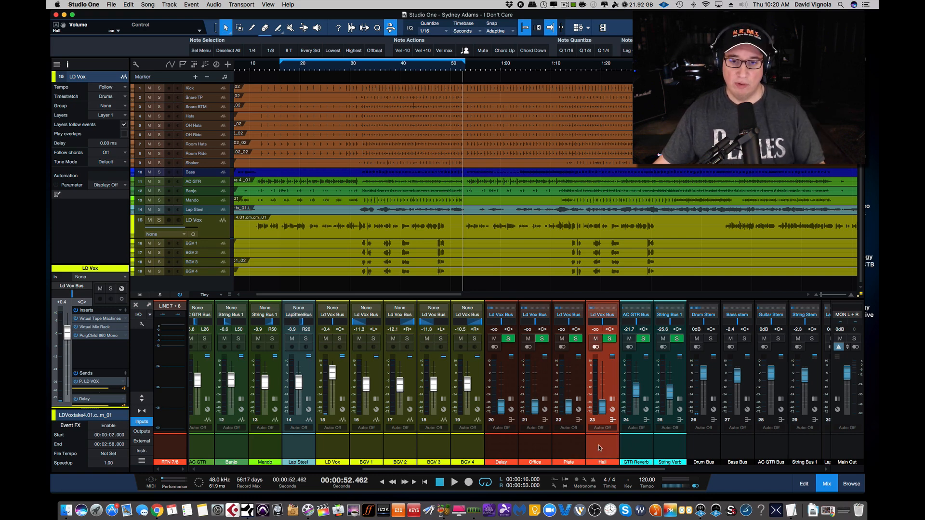
- Expand the mixer to show inserts and sends, and review the LD Vox and Delay channels
{"action": "left_click", "coordinate": [142, 398]}
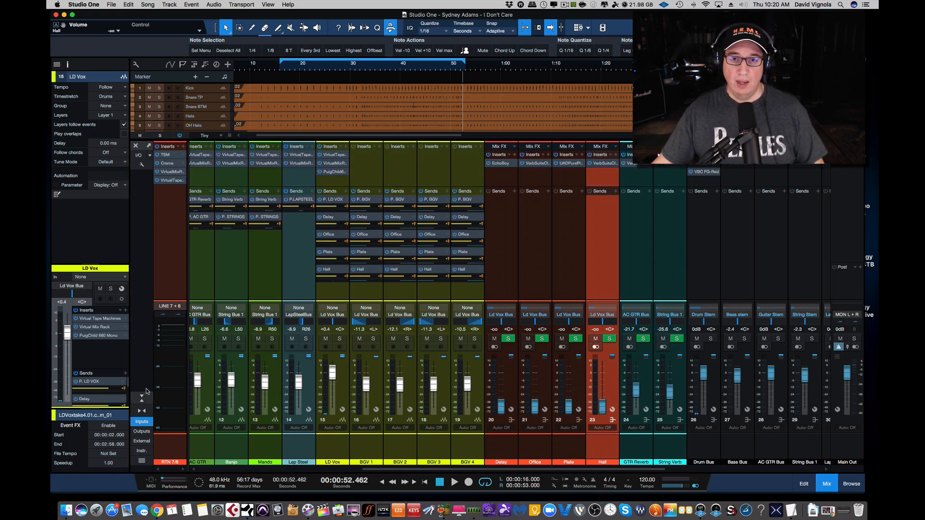
{"action": "left_click", "coordinate": [505, 454]}
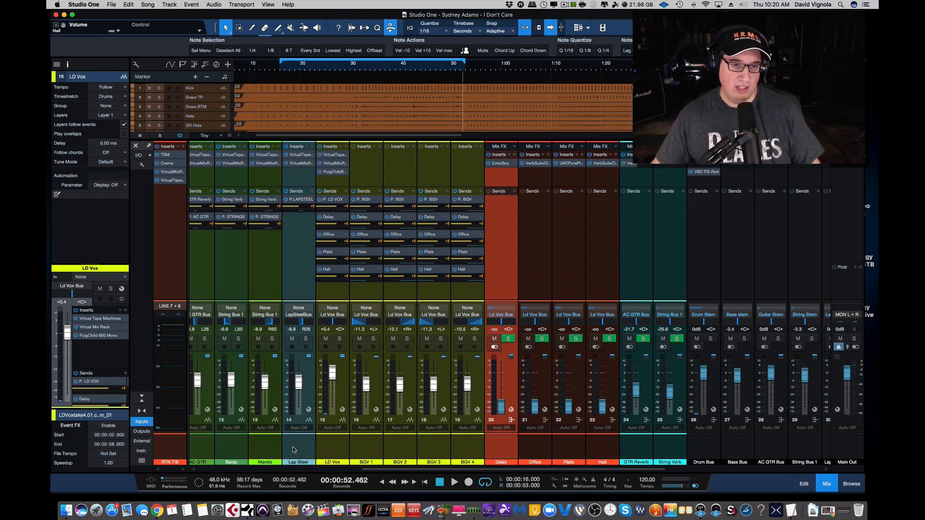
{"action": "left_click", "coordinate": [338, 444]}
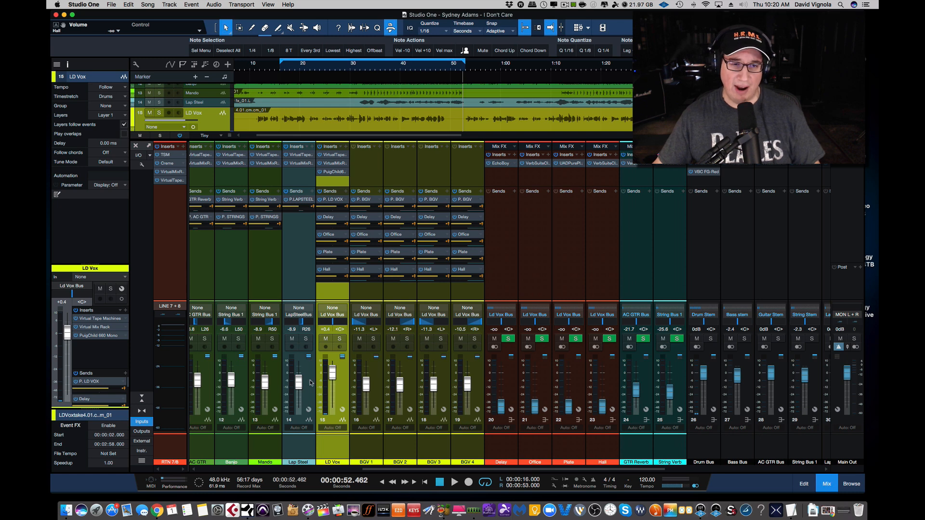
{"action": "left_click", "coordinate": [500, 447]}
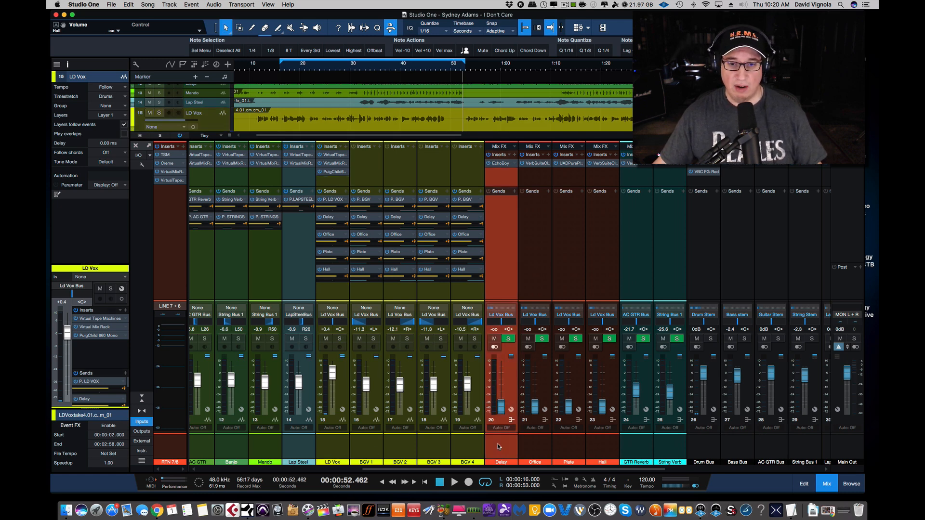
- Inspect the EchoBoy plug-in settings on the Delay channel and close its window
{"action": "left_click", "coordinate": [498, 164]}
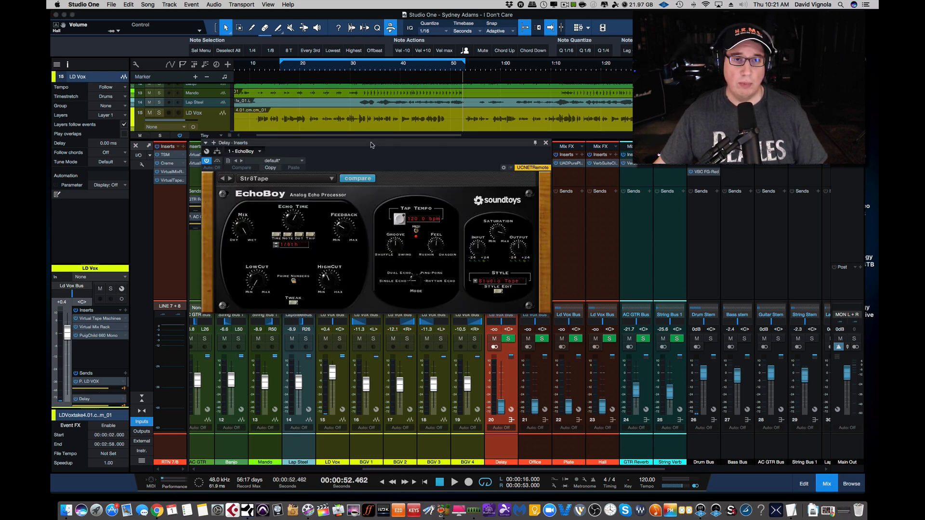
{"action": "left_click_drag", "start_coordinate": [372, 143], "coordinate": [318, 125]}
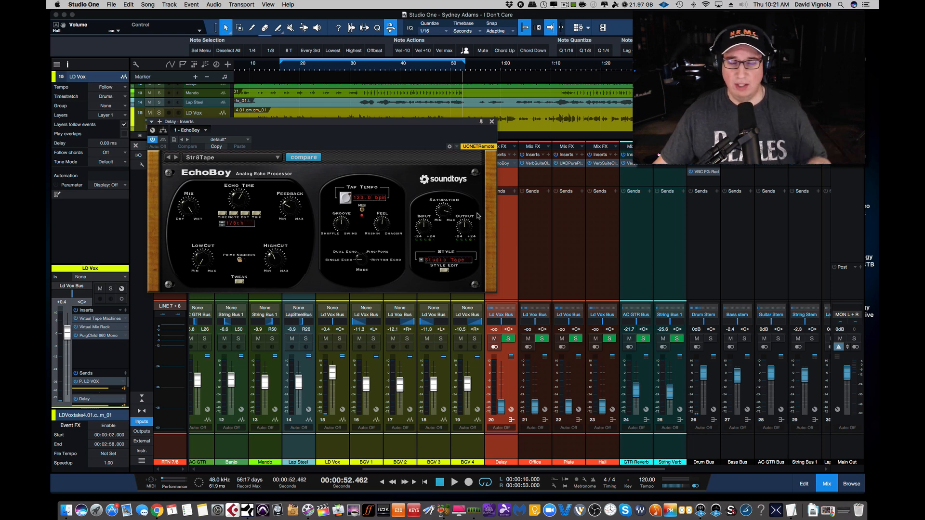
{"action": "left_click", "coordinate": [491, 122]}
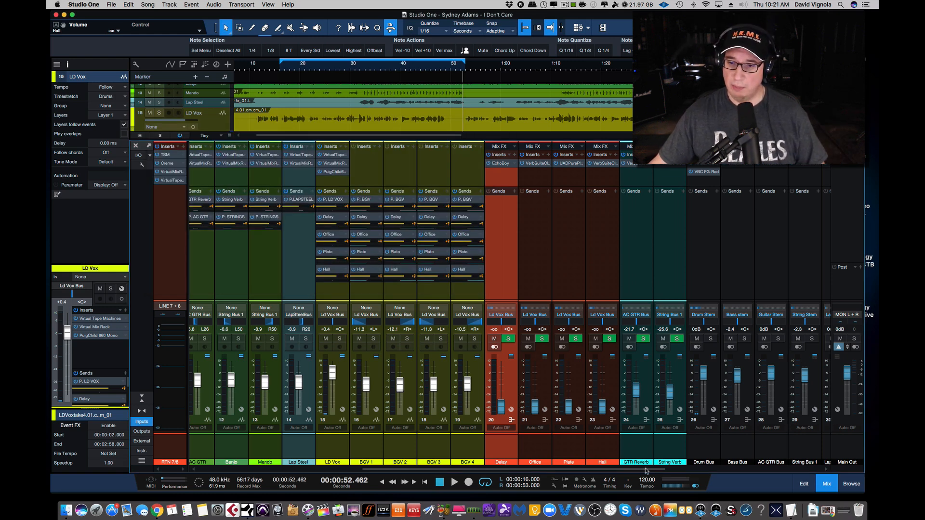
- Solo the Ld Vox Bus, move the loop start to 15 seconds and place the playback cursor there
{"action": "left_click_drag", "start_coordinate": [648, 470], "coordinate": [701, 467]}
{"action": "left_click", "coordinate": [771, 339]}
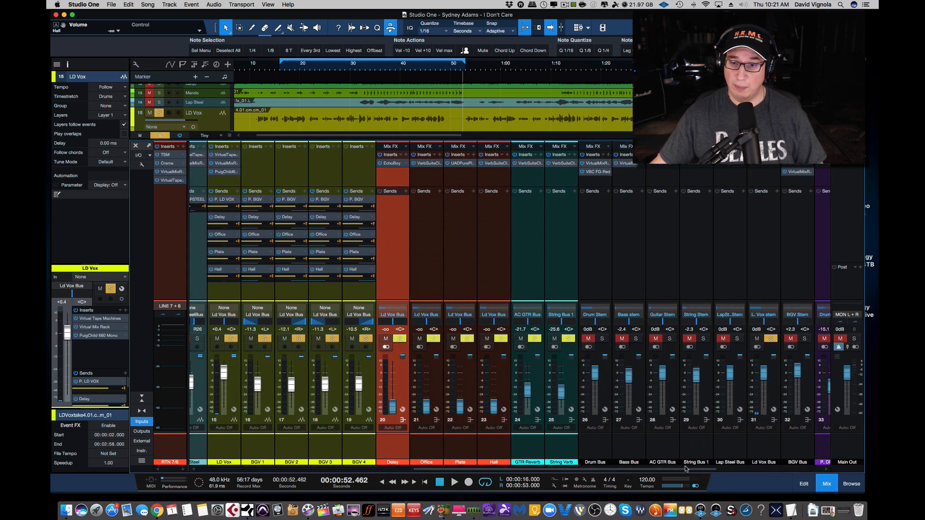
{"action": "left_click_drag", "start_coordinate": [678, 472], "coordinate": [612, 475]}
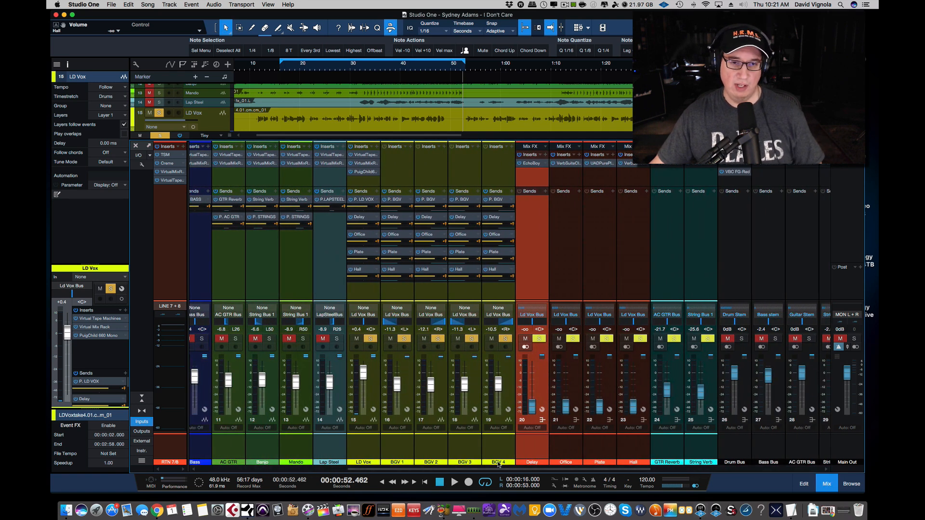
{"action": "left_click_drag", "start_coordinate": [283, 66], "coordinate": [278, 68]}
{"action": "left_click", "coordinate": [277, 68]}
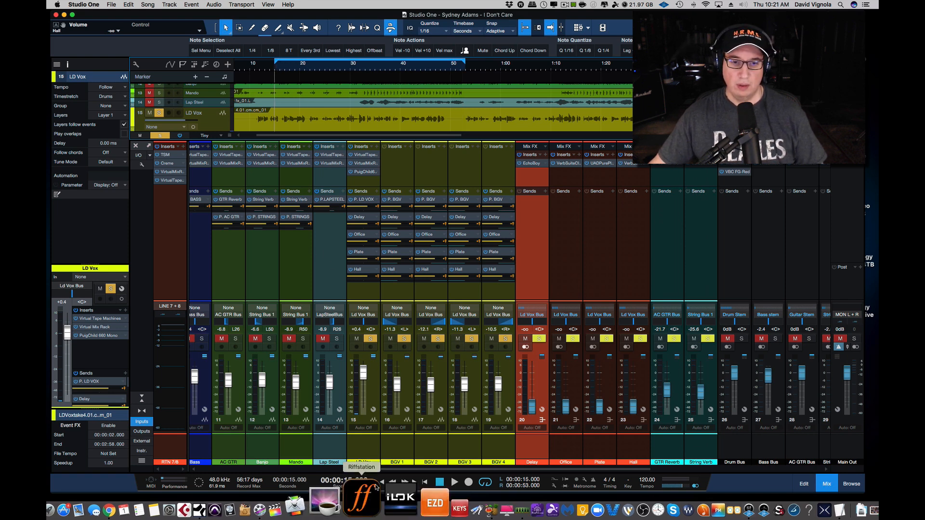
- Mute the four background vocal channels BGV 1 through BGV 4 together
{"action": "left_click", "coordinate": [392, 446]}
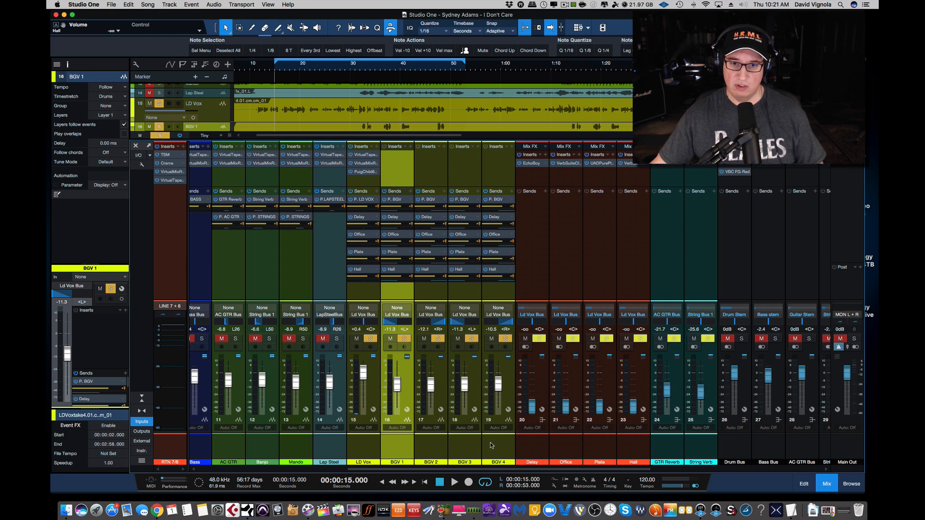
{"action": "left_click", "coordinate": [490, 442], "text": "shift"}
{"action": "left_click", "coordinate": [491, 338]}
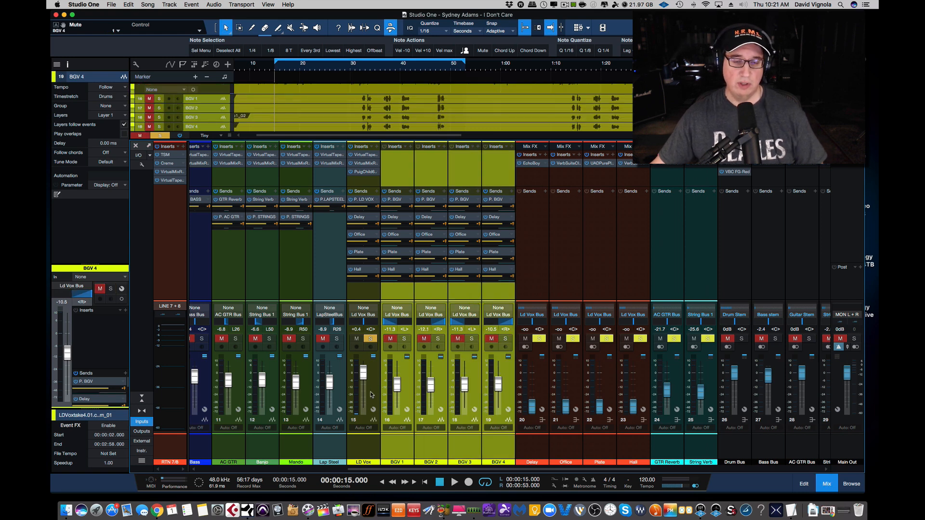
- Play the soloed lead vocal and raise the Delay channel's fader to about -18.9 dB
{"action": "left_click", "coordinate": [359, 449]}
{"action": "key", "text": "space"}
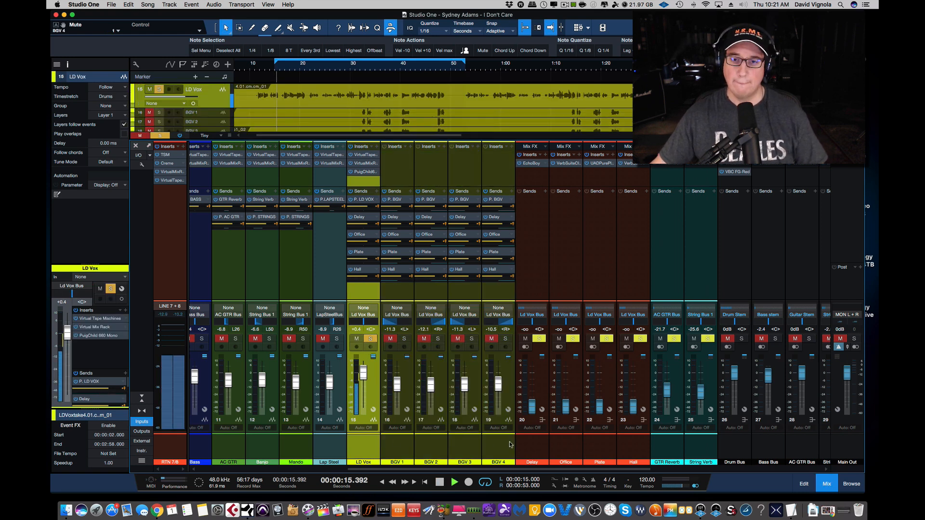
{"action": "left_click_drag", "start_coordinate": [532, 407], "coordinate": [532, 390]}
{"action": "key", "text": "space"}
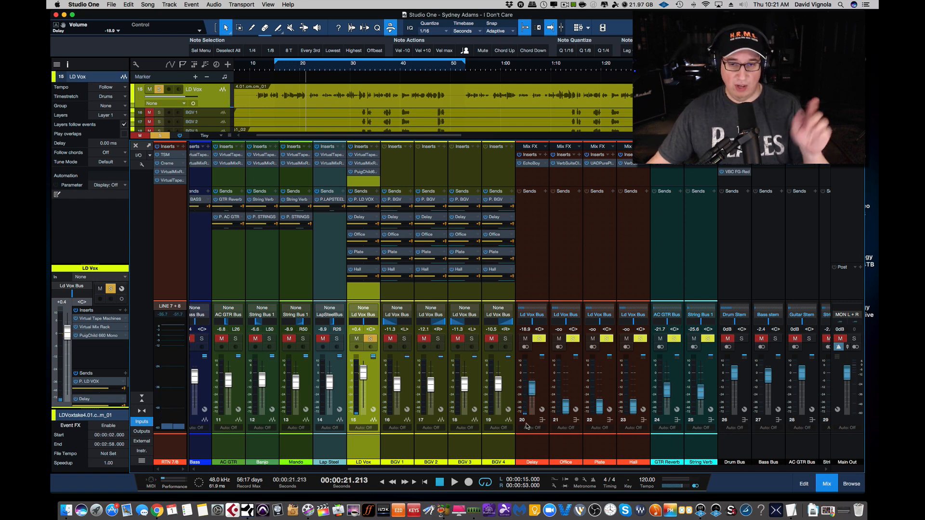
- Resume playback of the soloed vocal and lower the Delay channel's fader to about -22 dB
{"action": "left_click", "coordinate": [535, 451]}
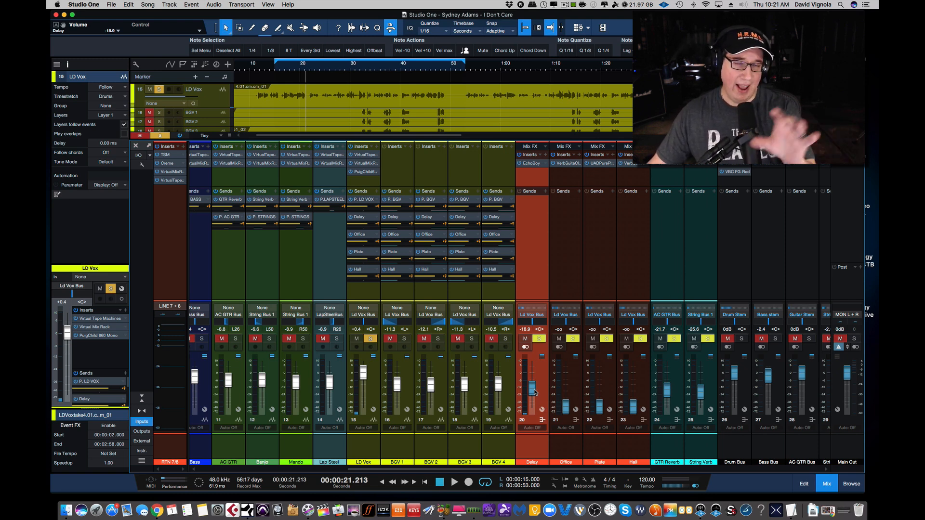
{"action": "key", "text": "space"}
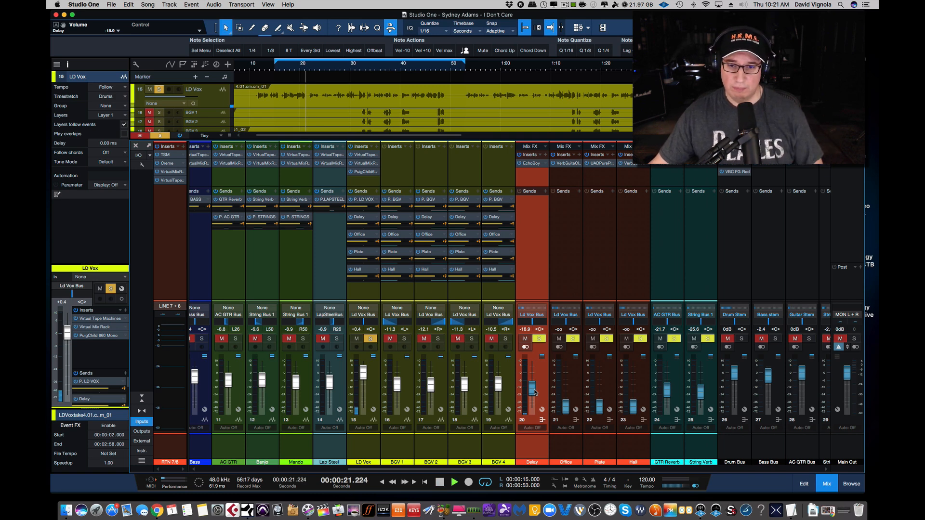
{"action": "left_click_drag", "start_coordinate": [535, 391], "coordinate": [532, 392]}
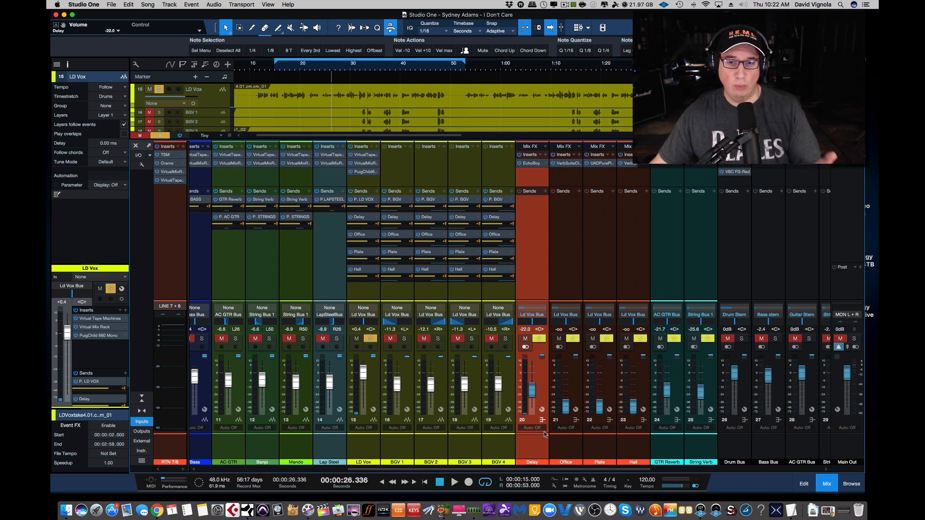
- Unsolo the Ld Vox Bus and return to the vocal and effect channels in the mixer
{"action": "left_click_drag", "start_coordinate": [536, 471], "coordinate": [606, 471]}
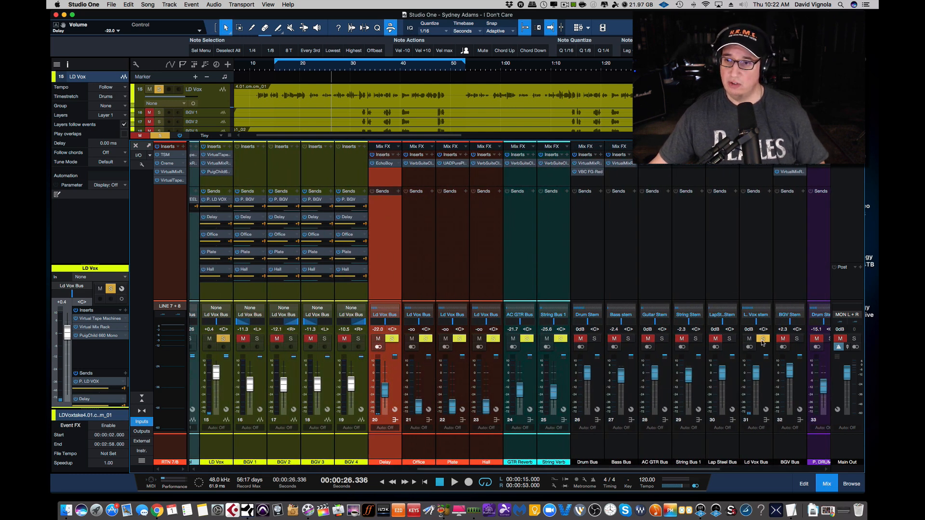
{"action": "left_click", "coordinate": [762, 339]}
{"action": "left_click_drag", "start_coordinate": [525, 471], "coordinate": [450, 470]}
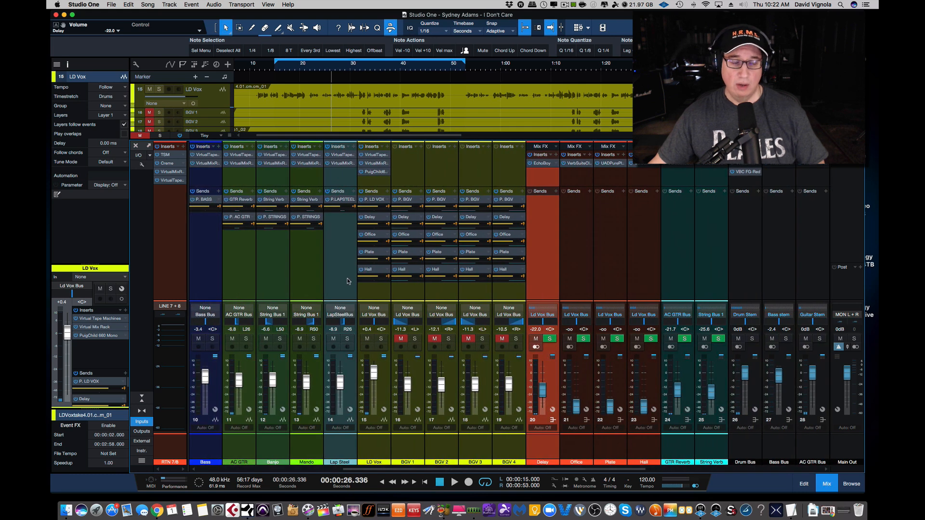
- Play the full mix from 15 seconds and lower the Delay channel's fader to about -24.3 dB
{"action": "left_click", "coordinate": [277, 69]}
{"action": "key", "text": "space"}
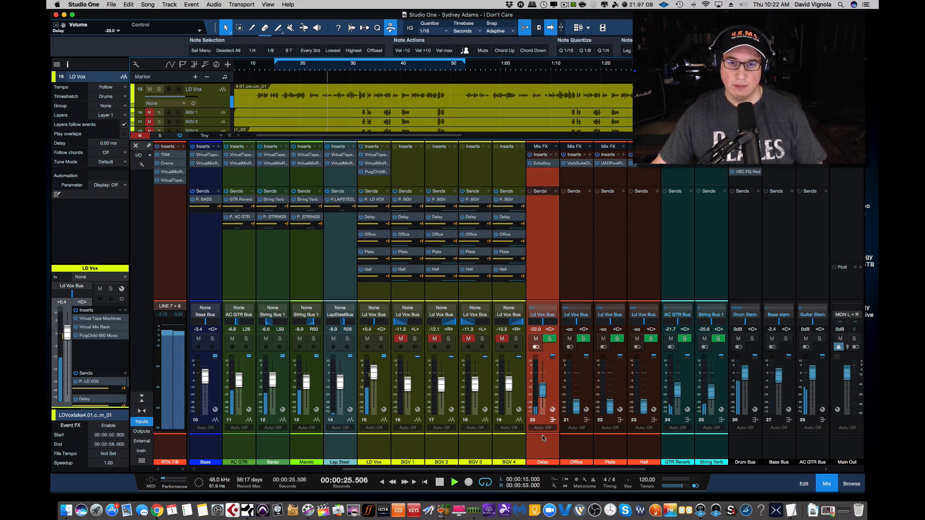
{"action": "key", "text": "space"}
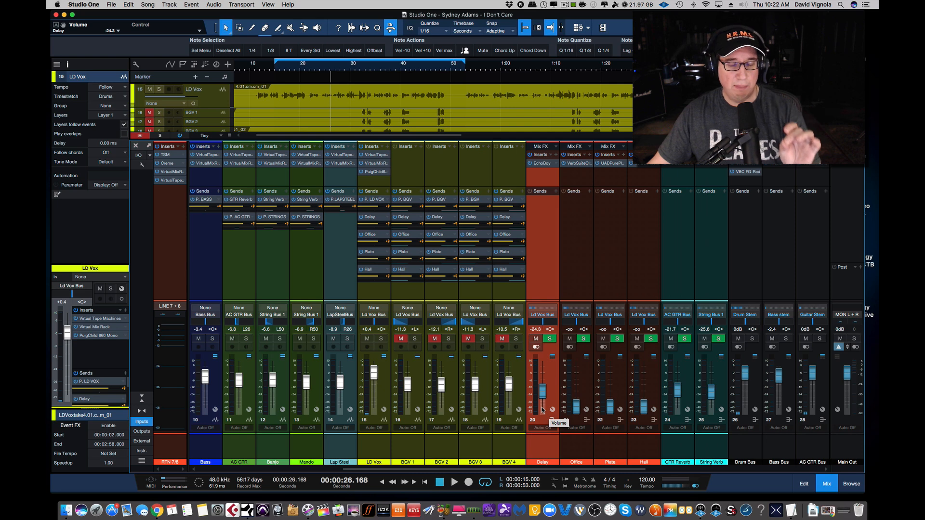
- Review the LD Vox and Office channels, and inspect the VerbSuite Classics reverb settings on Office
{"action": "left_click", "coordinate": [575, 444]}
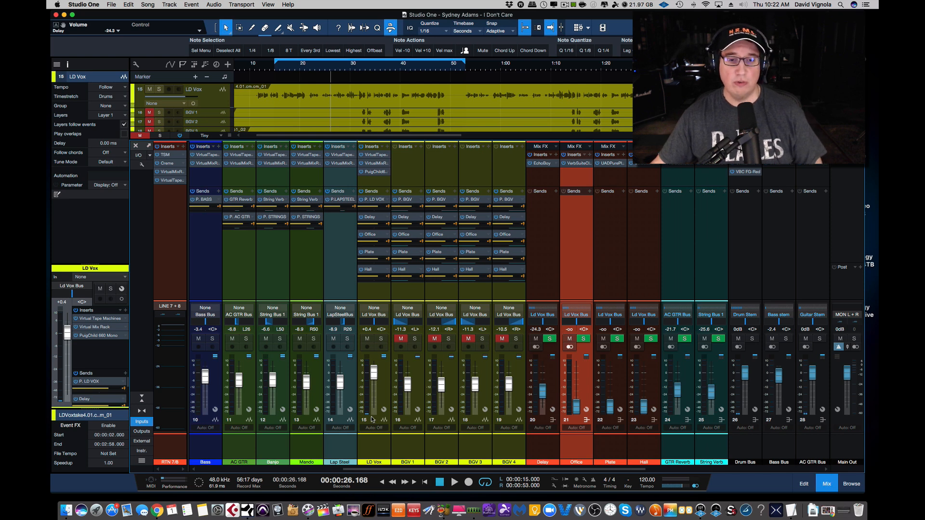
{"action": "left_click", "coordinate": [374, 438]}
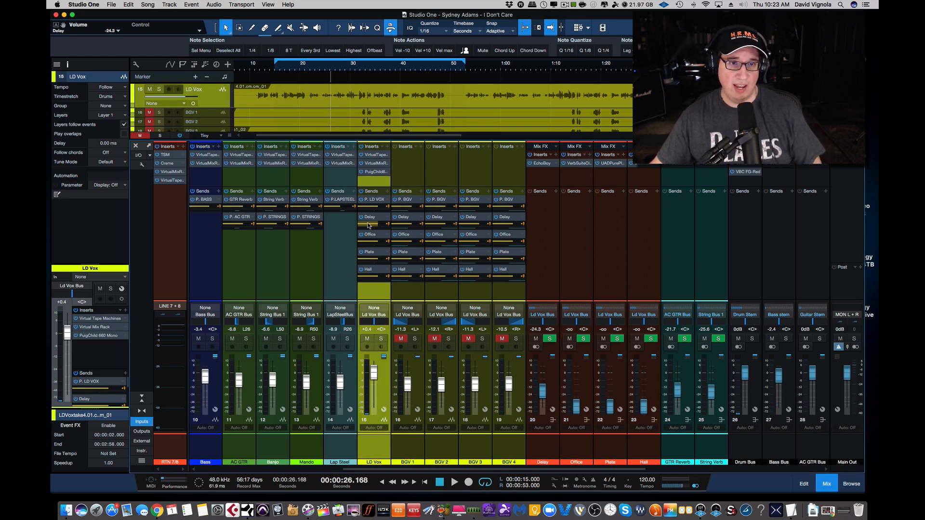
{"action": "left_click", "coordinate": [578, 445]}
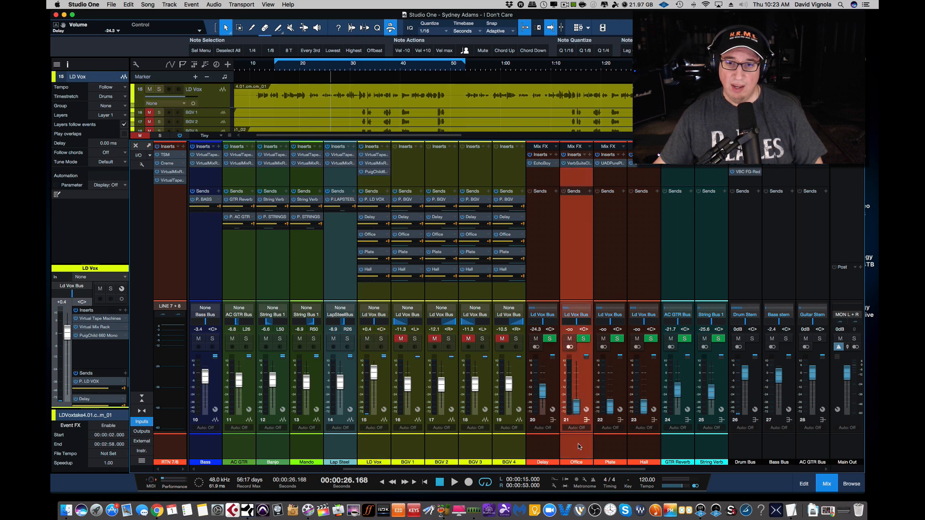
{"action": "left_click", "coordinate": [575, 164]}
{"action": "left_click_drag", "start_coordinate": [435, 144], "coordinate": [343, 157]}
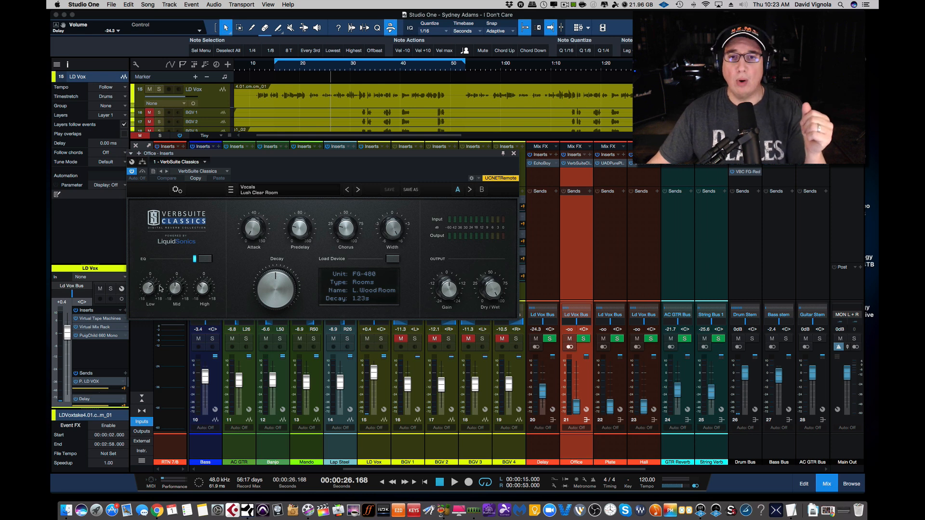
{"action": "left_click", "coordinate": [514, 155]}
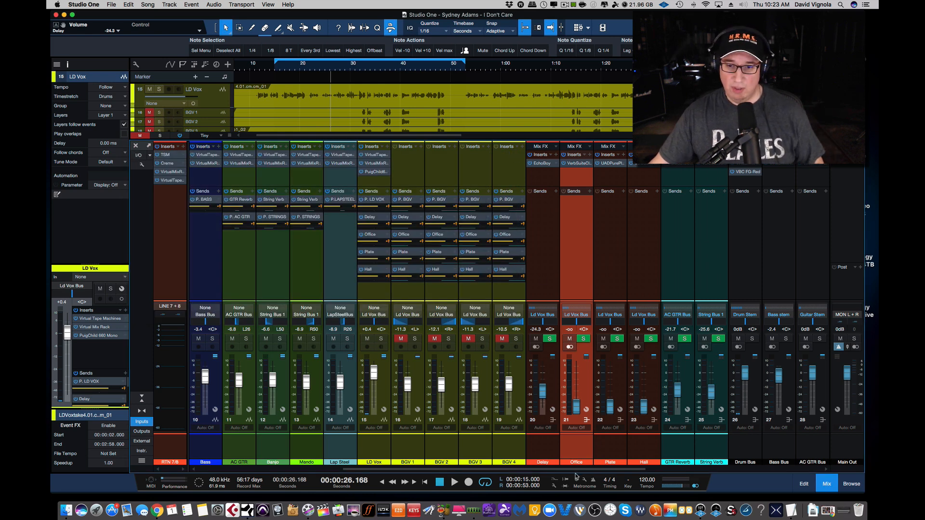
- Solo the Ld Vox Bus and return to the vocal effect channels in the mixer
{"action": "left_click_drag", "start_coordinate": [577, 472], "coordinate": [713, 471]}
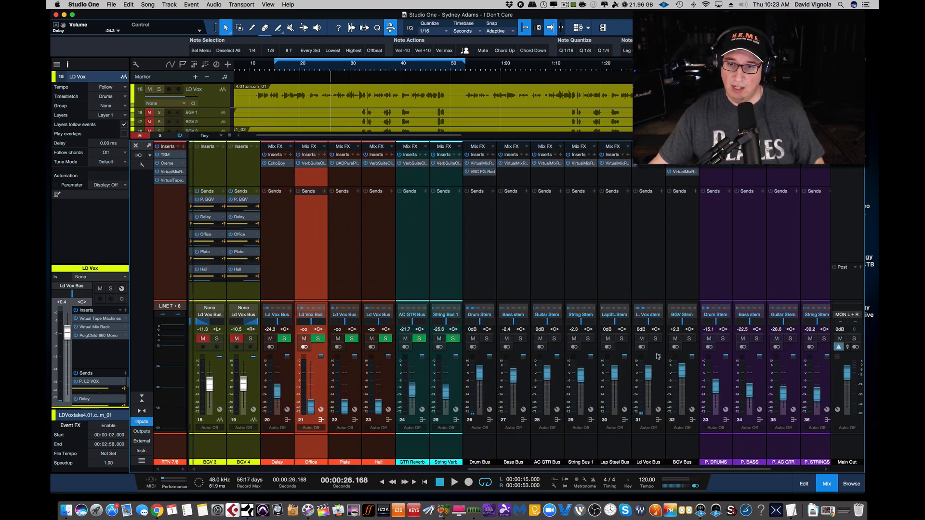
{"action": "left_click", "coordinate": [656, 339]}
{"action": "left_click_drag", "start_coordinate": [636, 472], "coordinate": [533, 456]}
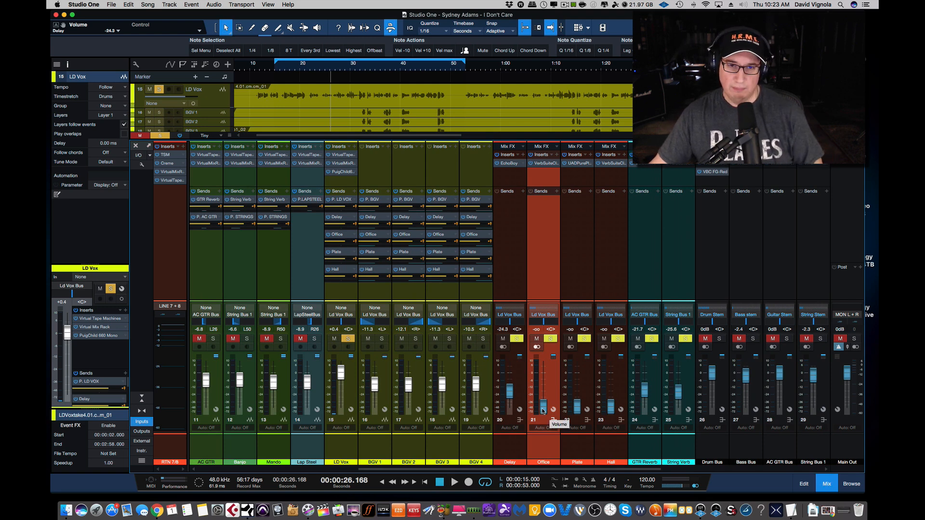
- Play the soloed vocal from 15 seconds and raise the Office channel's fader to about -32.7 dB
{"action": "left_click", "coordinate": [277, 70]}
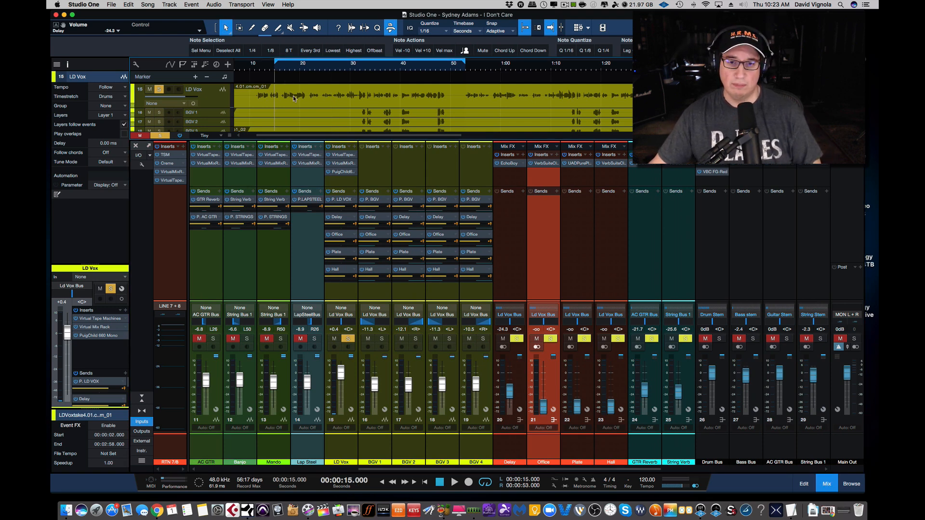
{"action": "key", "text": "space"}
{"action": "left_click_drag", "start_coordinate": [540, 410], "coordinate": [543, 400]}
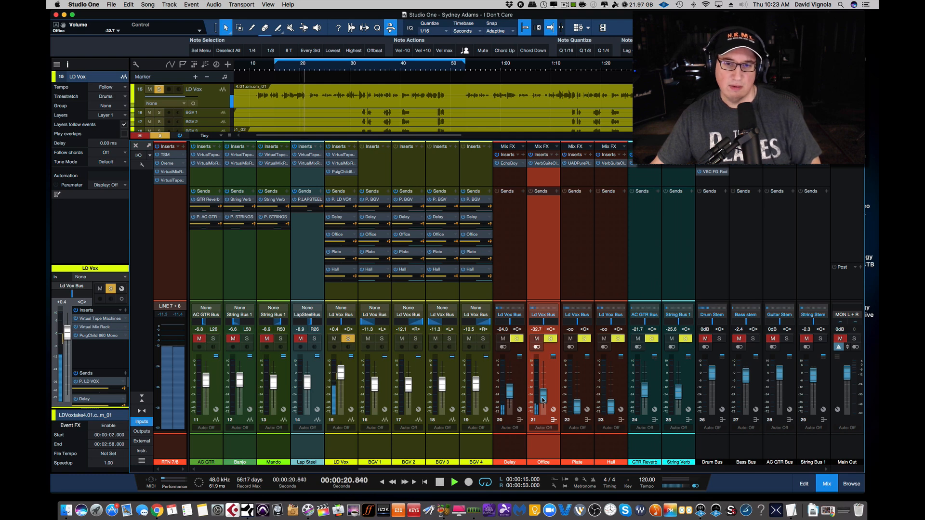
{"action": "key", "text": "space"}
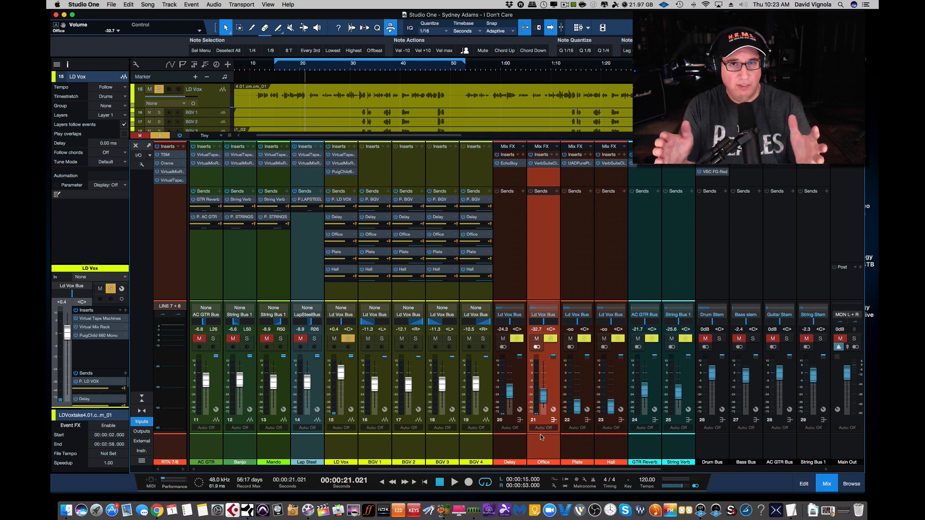
- Resume playback of the soloed vocal and raise the Office channel's fader to about -31.9 dB
{"action": "key", "text": "space"}
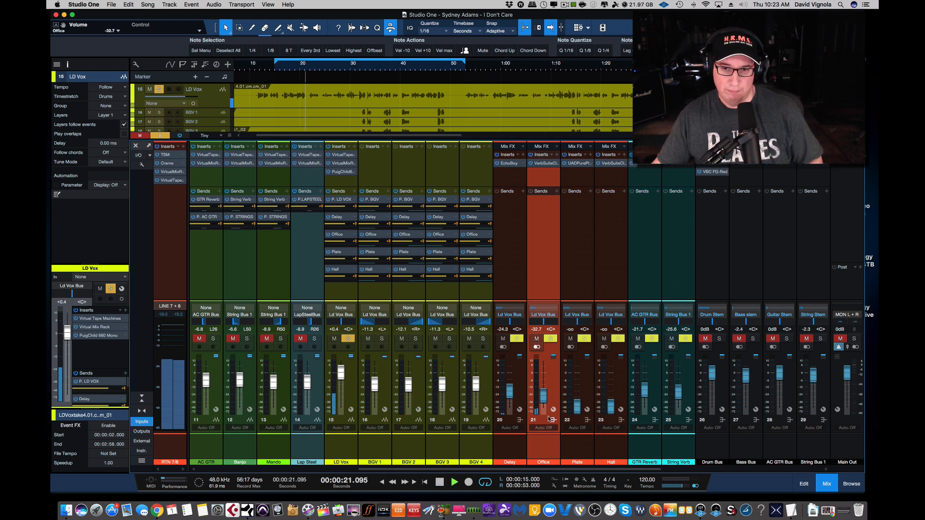
{"action": "mouse_move", "coordinate": [543, 399]}
{"action": "left_mouse_down"}
{"action": "mouse_move", "coordinate": [543, 388]}
{"action": "mouse_move", "coordinate": [539, 398]}
{"action": "left_mouse_up"}
{"action": "key", "text": "space"}
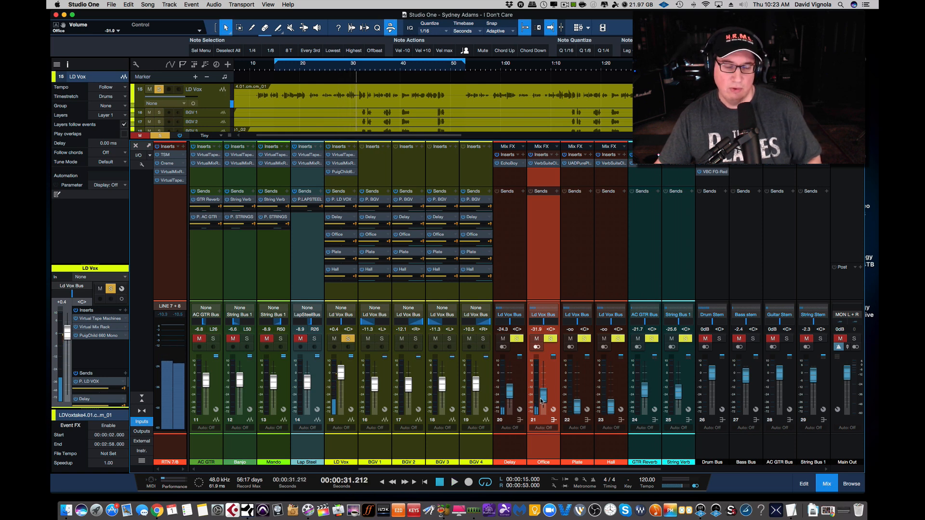
- Compare the soloed vocal with the Office channel muted and unmuted, replaying it from 15 seconds
{"action": "left_click", "coordinate": [541, 341]}
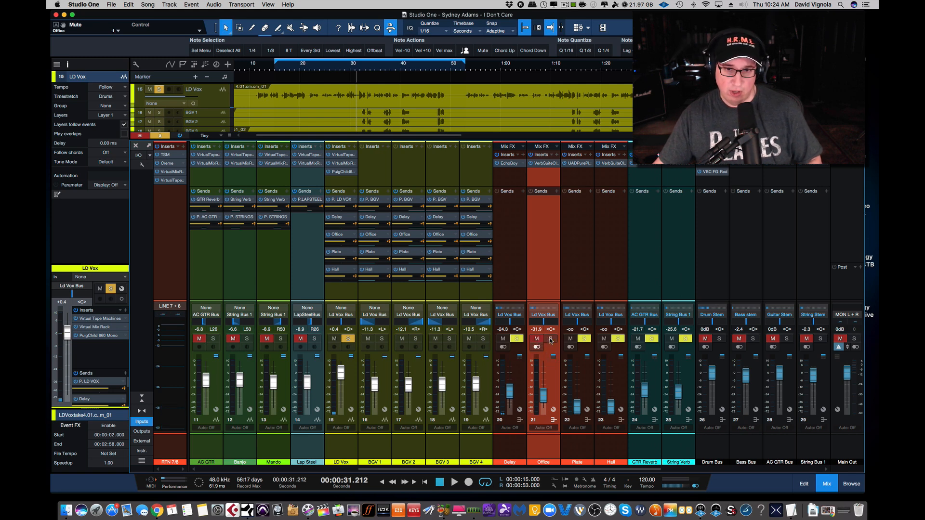
{"action": "key", "text": "space"}
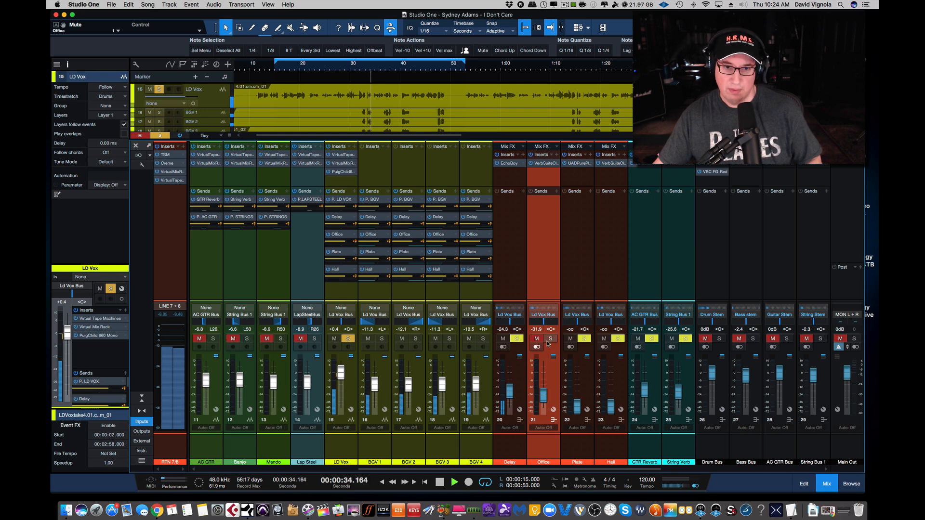
{"action": "key", "text": "space"}
{"action": "left_click", "coordinate": [276, 70]}
{"action": "key", "text": "space"}
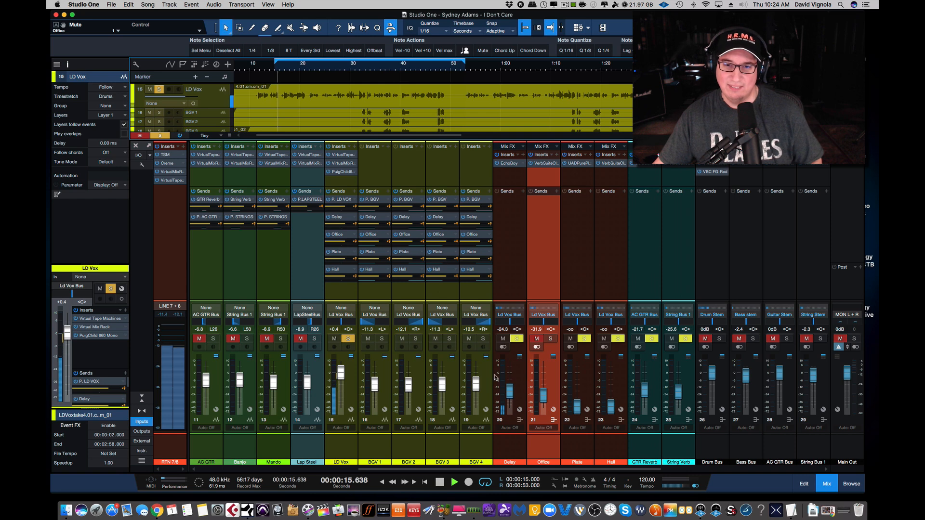
{"action": "left_click", "coordinate": [550, 339]}
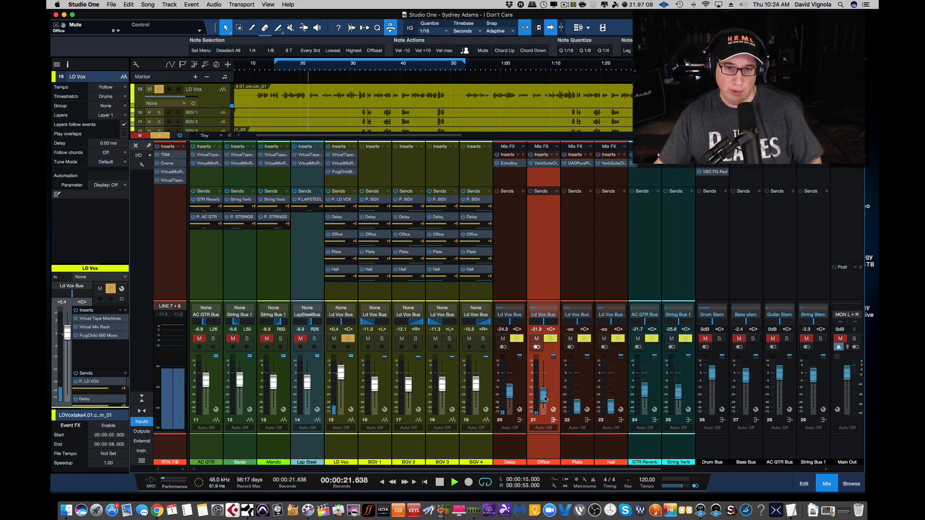
- Lower the Office channel's fader to about -34.2 dB, stop playback and unsolo the Ld Vox Bus
{"action": "left_click_drag", "start_coordinate": [545, 399], "coordinate": [545, 401]}
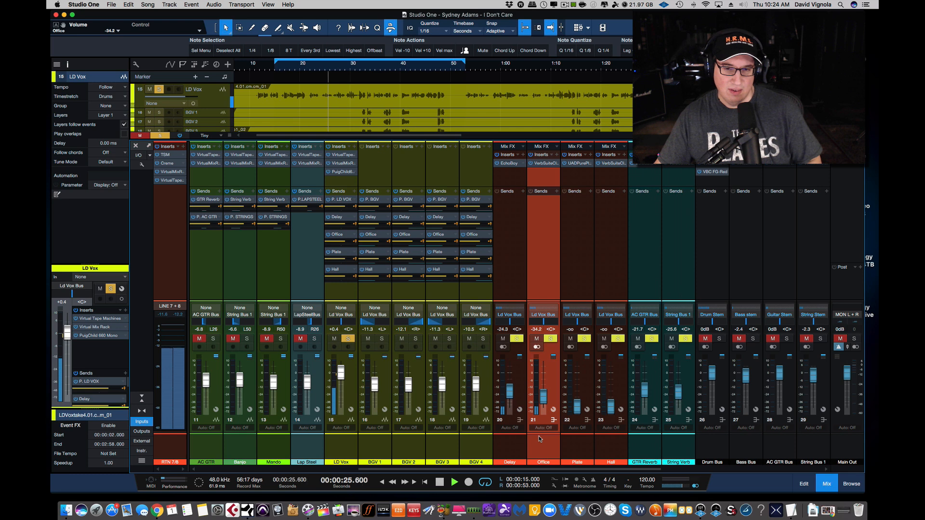
{"action": "key", "text": "space"}
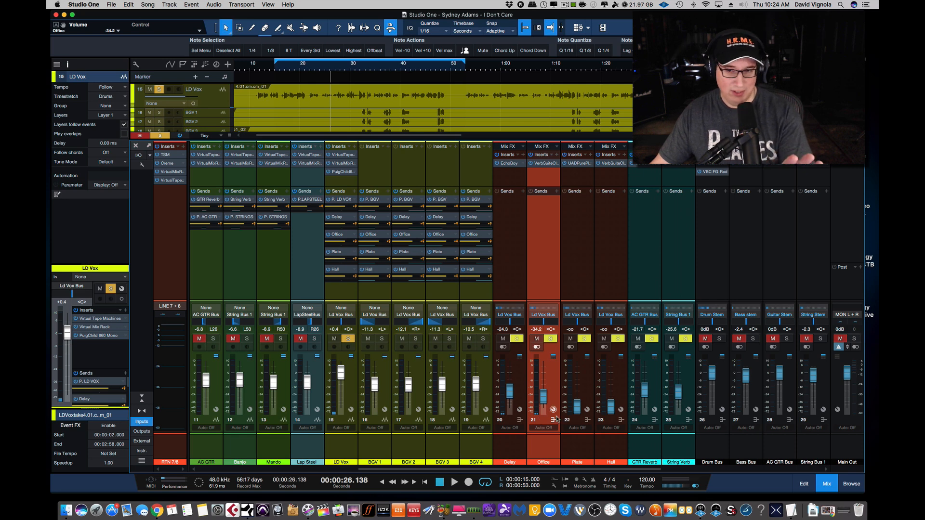
{"action": "left_click_drag", "start_coordinate": [623, 470], "coordinate": [684, 470]}
{"action": "left_click", "coordinate": [759, 338]}
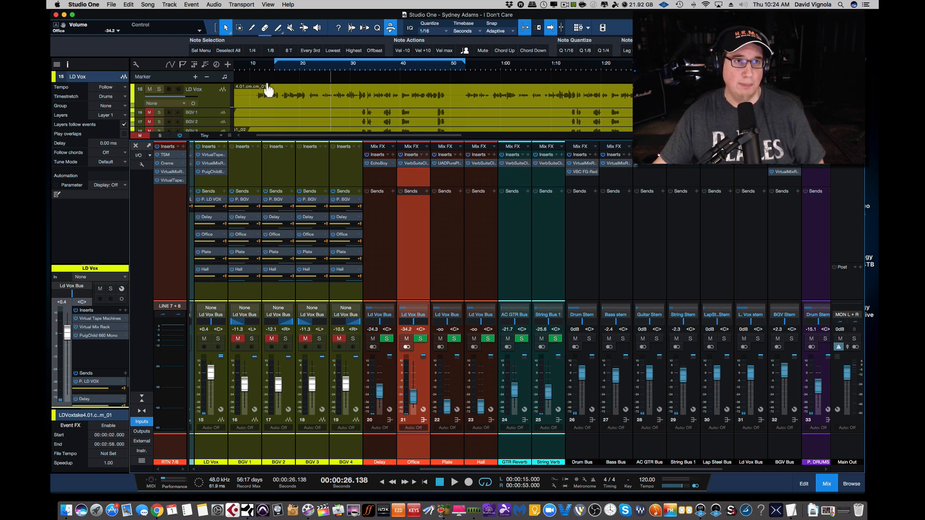
- Play the full mix from 15 seconds and raise the Office channel's fader to about -33.5 dB
{"action": "left_click", "coordinate": [276, 72]}
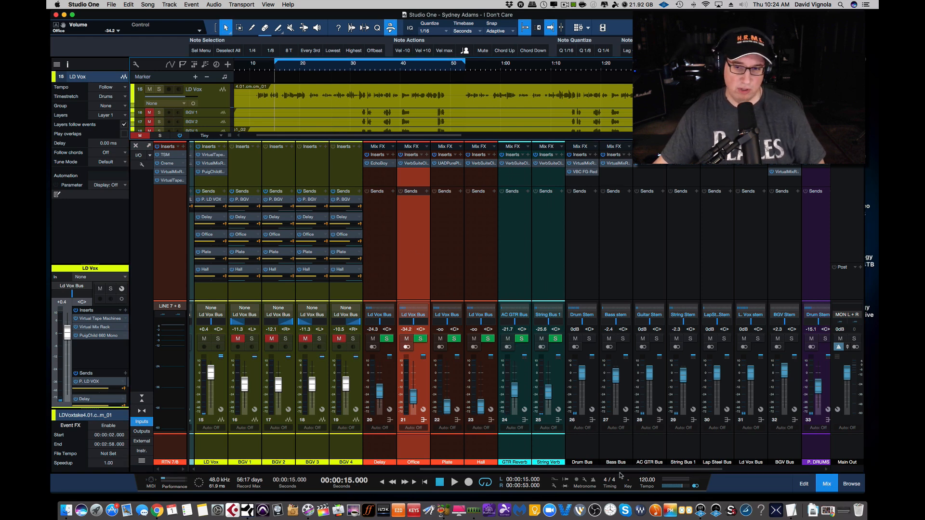
{"action": "left_click_drag", "start_coordinate": [628, 471], "coordinate": [570, 471]}
{"action": "key", "text": "space"}
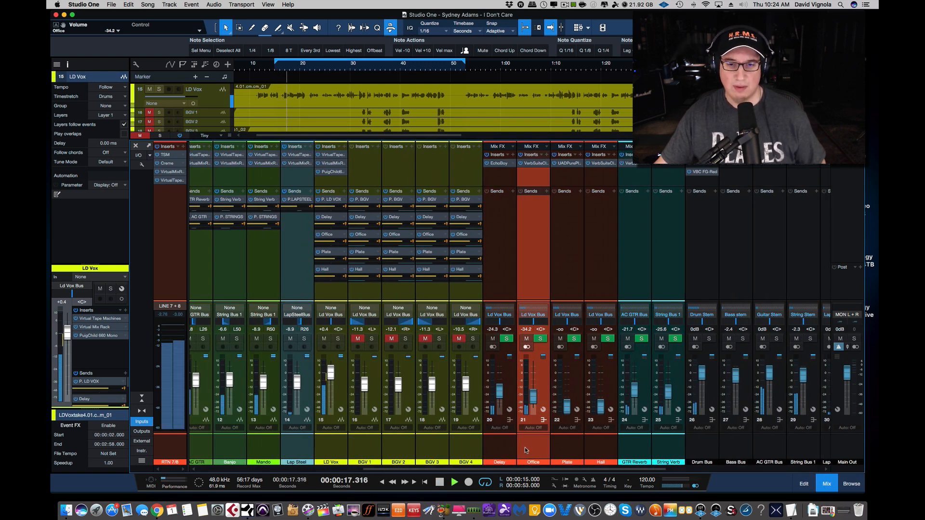
{"action": "left_click_drag", "start_coordinate": [534, 404], "coordinate": [533, 402]}
{"action": "key", "text": "space"}
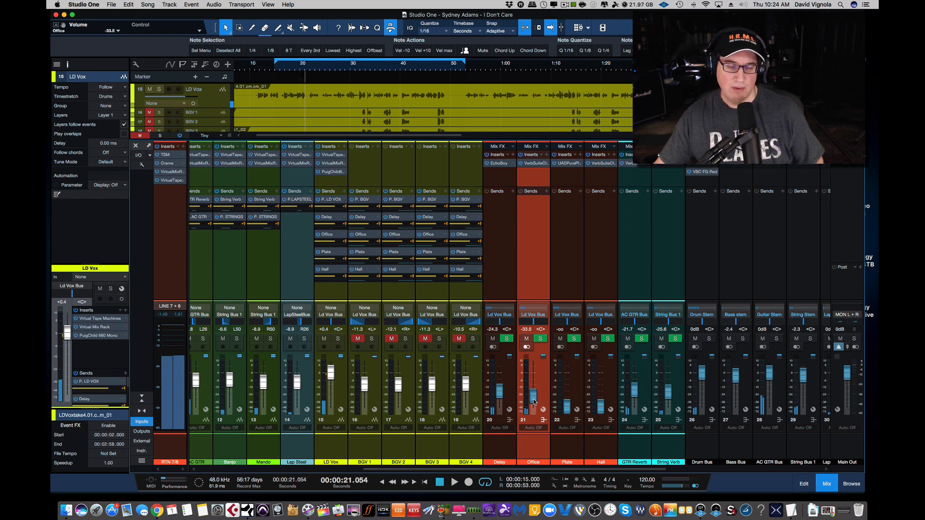
- Raise the Delay channel's fader to about -22.8 dB and listen to it in the full mix
{"action": "left_click_drag", "start_coordinate": [499, 396], "coordinate": [499, 394]}
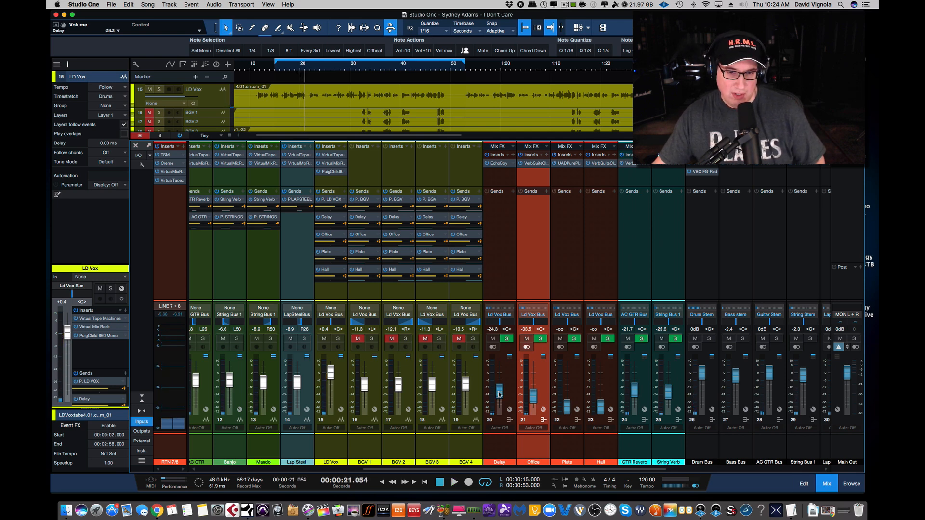
{"action": "key", "text": "space"}
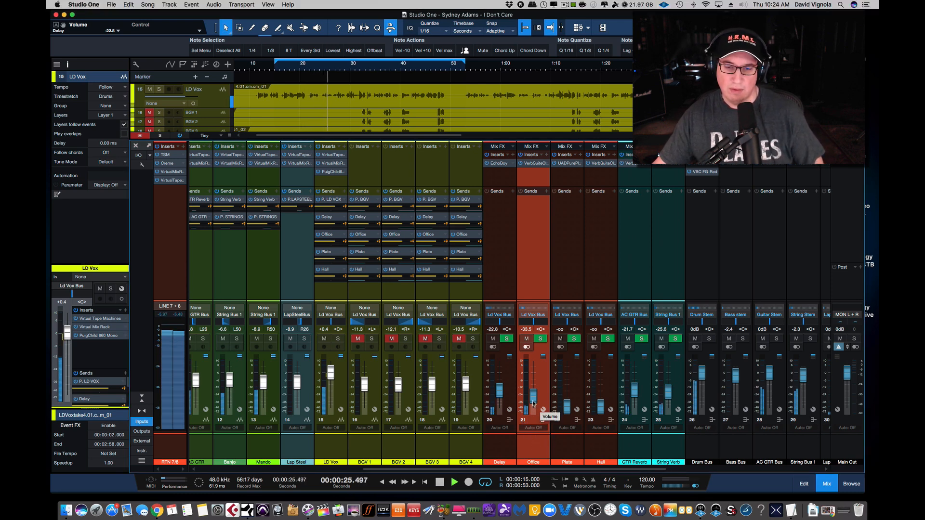
{"action": "key", "text": "space"}
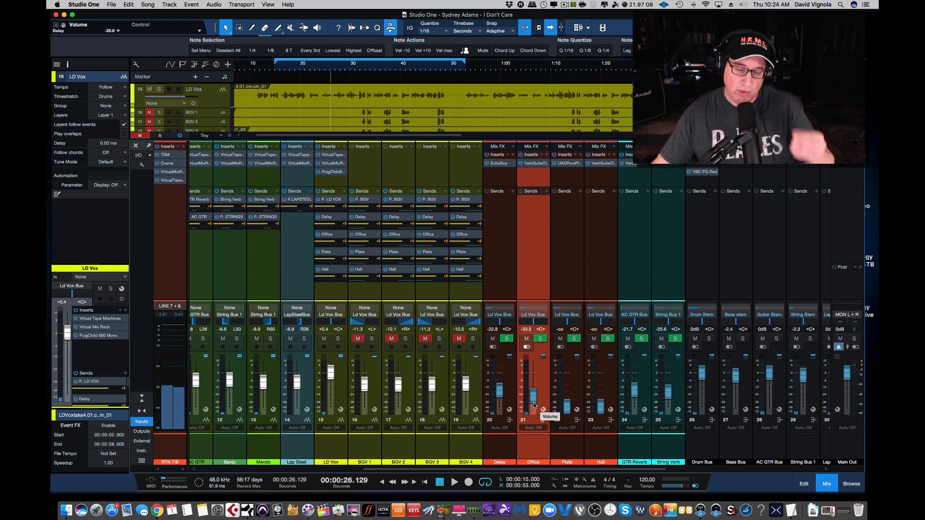
- Inspect the UAD Pure Plate reverb settings on the Plate channel and review the LD Vox channel
{"action": "left_click", "coordinate": [567, 448]}
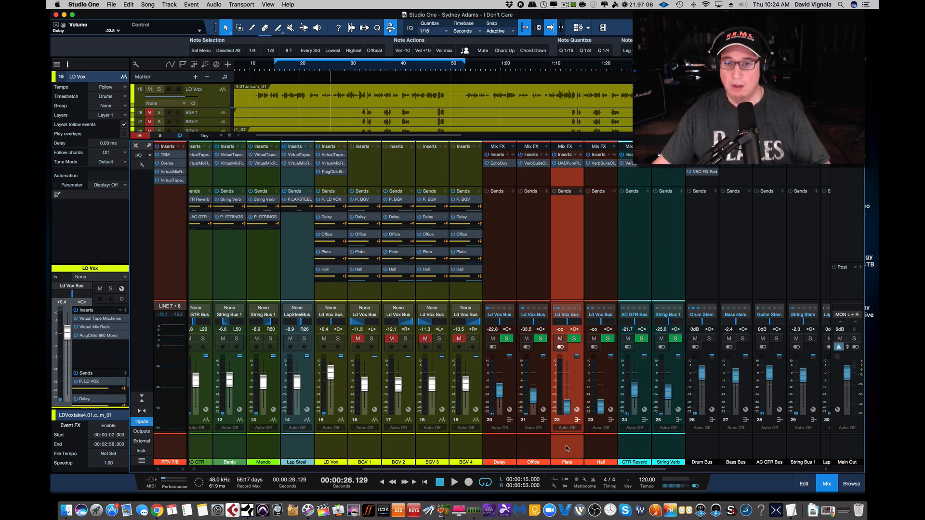
{"action": "left_click", "coordinate": [560, 164]}
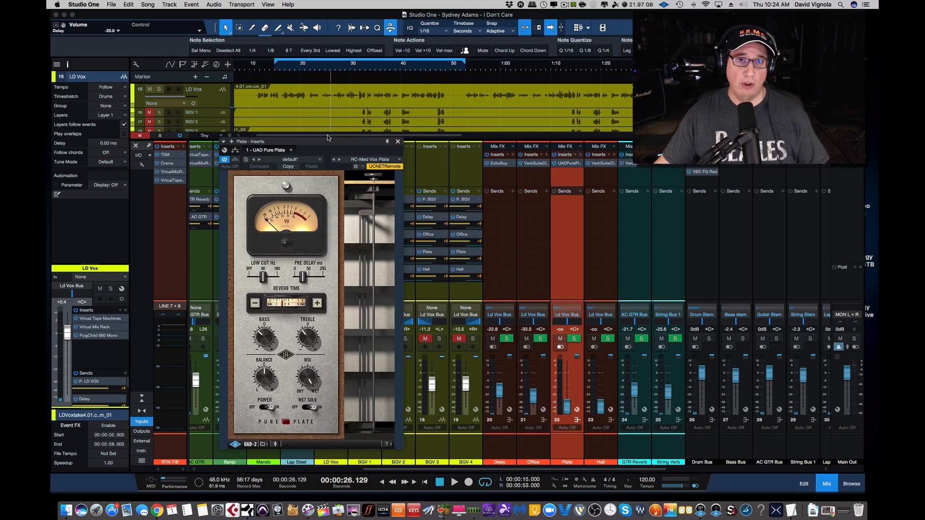
{"action": "left_click_drag", "start_coordinate": [327, 140], "coordinate": [330, 130]}
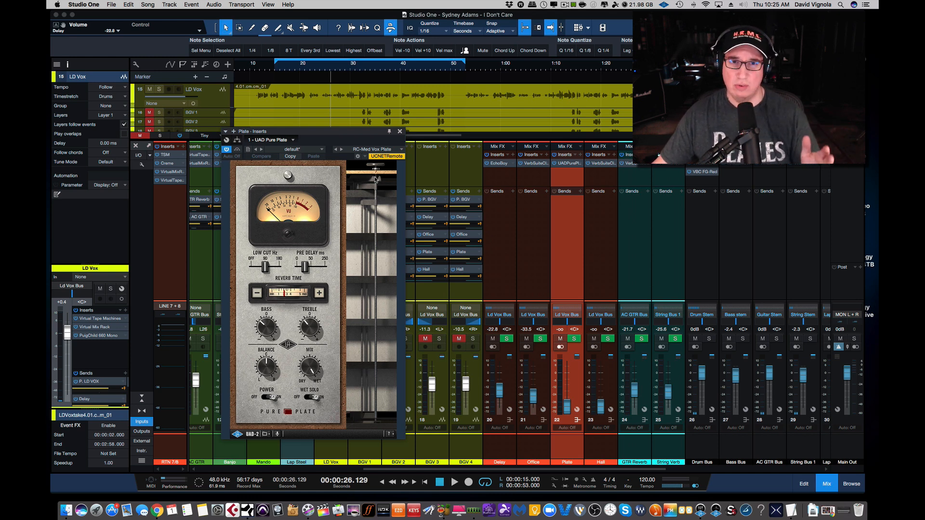
{"action": "left_click", "coordinate": [400, 132]}
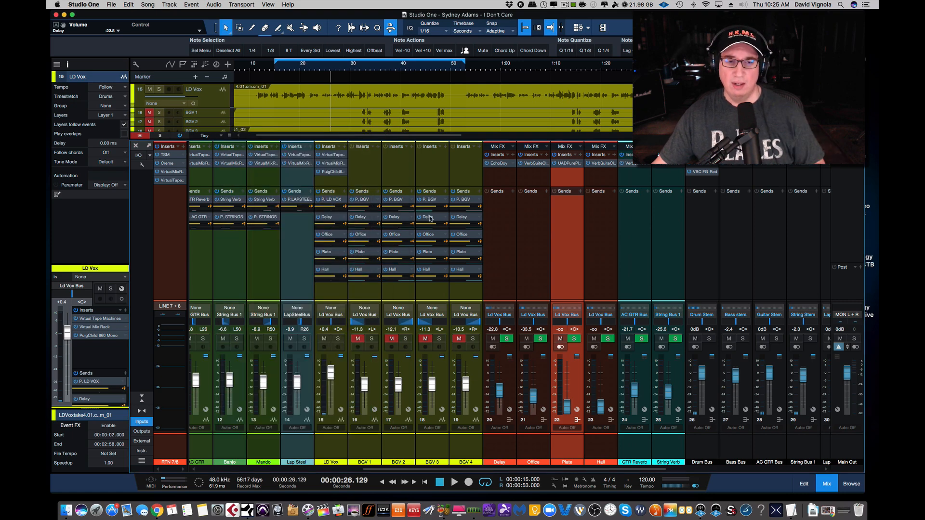
{"action": "left_click", "coordinate": [325, 449]}
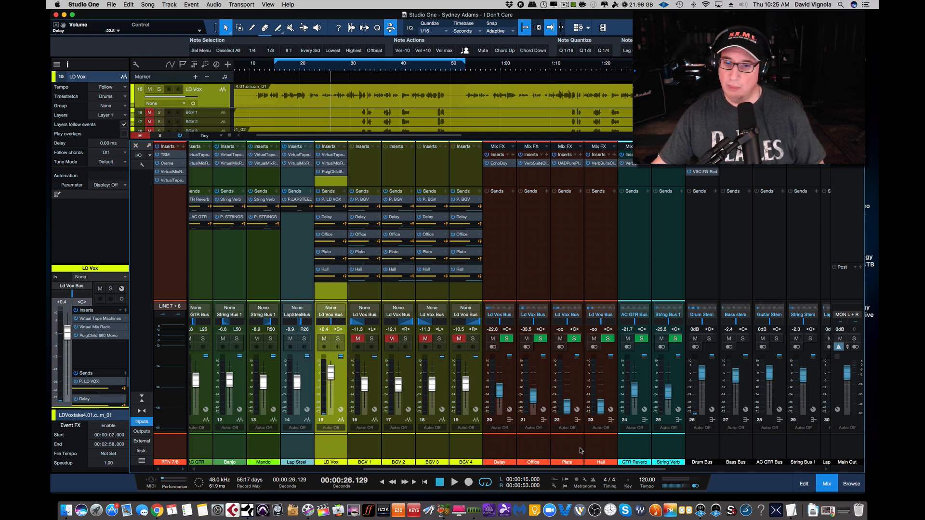
- During full-mix playback, raise the Plate channel's fader to about -31.2 dB and the Office channel's fader to about -31.9 dB
{"action": "left_click", "coordinate": [565, 451]}
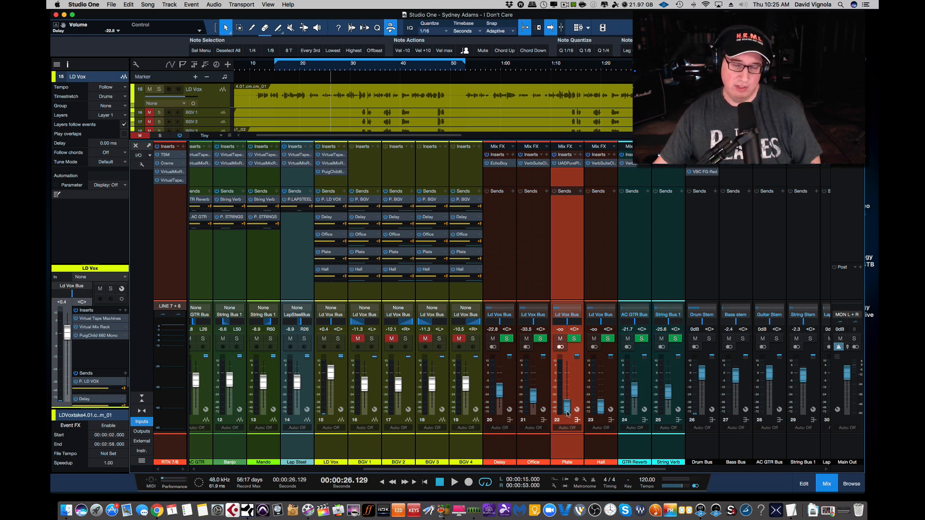
{"action": "key", "text": "space"}
{"action": "left_click_drag", "start_coordinate": [567, 414], "coordinate": [535, 401]}
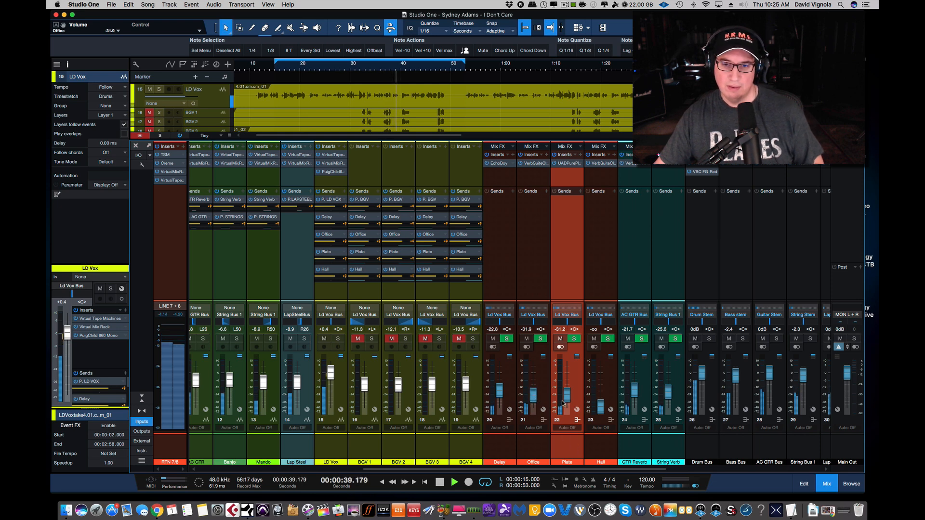
{"action": "key", "text": "space"}
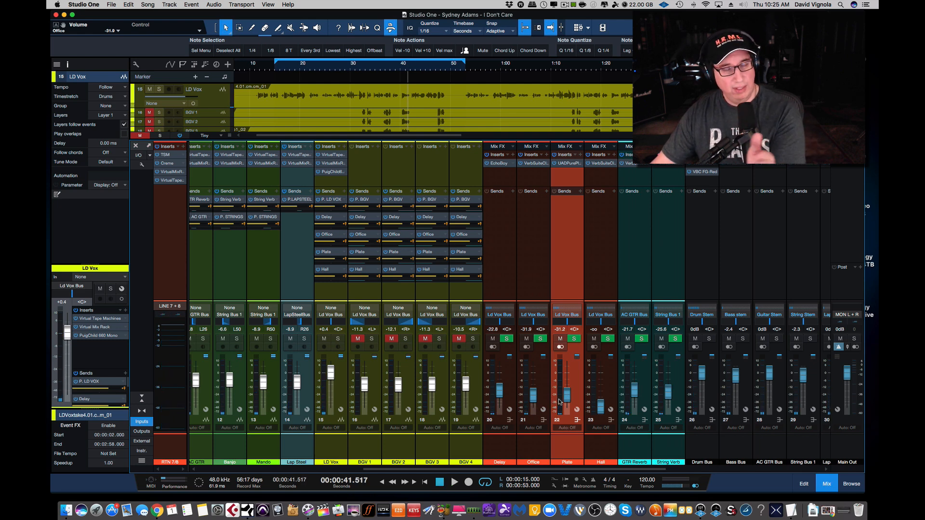
- Lower the Plate channel's fader to about -33.5 dB and listen to it in the full mix
{"action": "left_click_drag", "start_coordinate": [569, 401], "coordinate": [570, 403]}
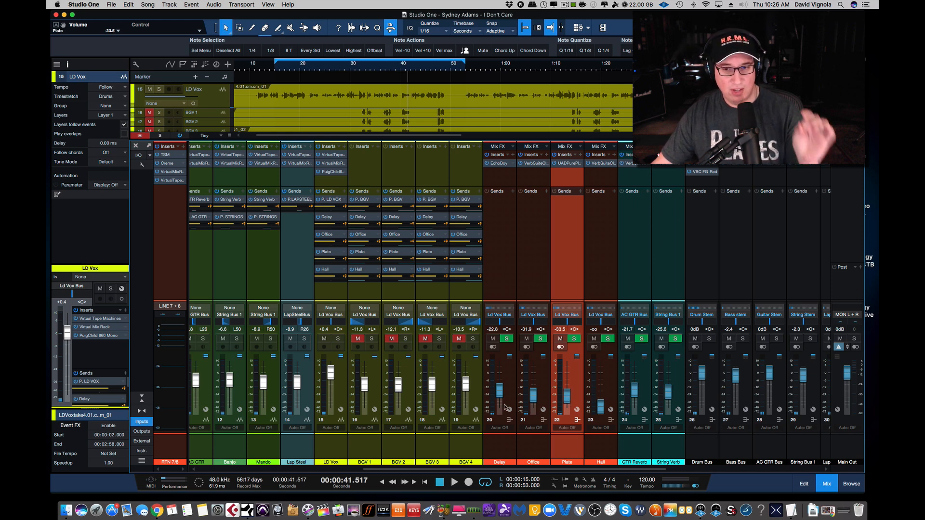
{"action": "key", "text": "space"}
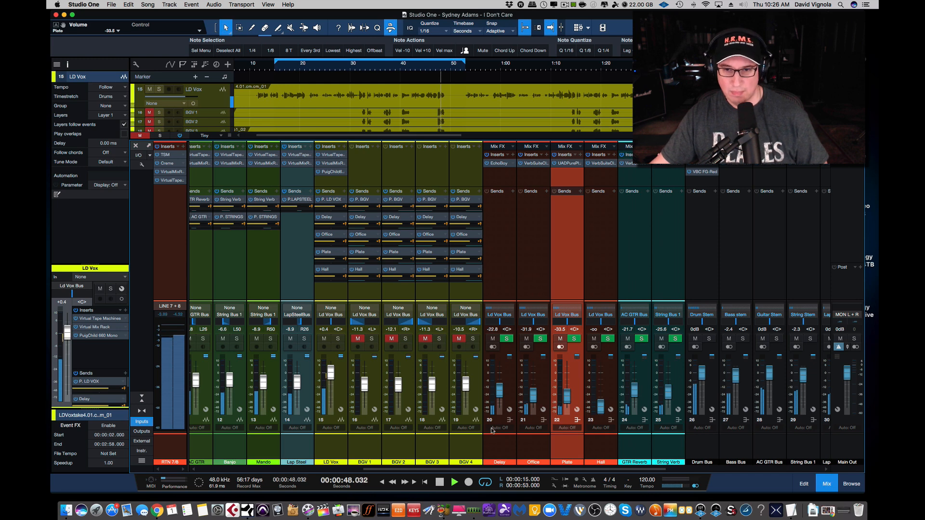
{"action": "key", "text": "space"}
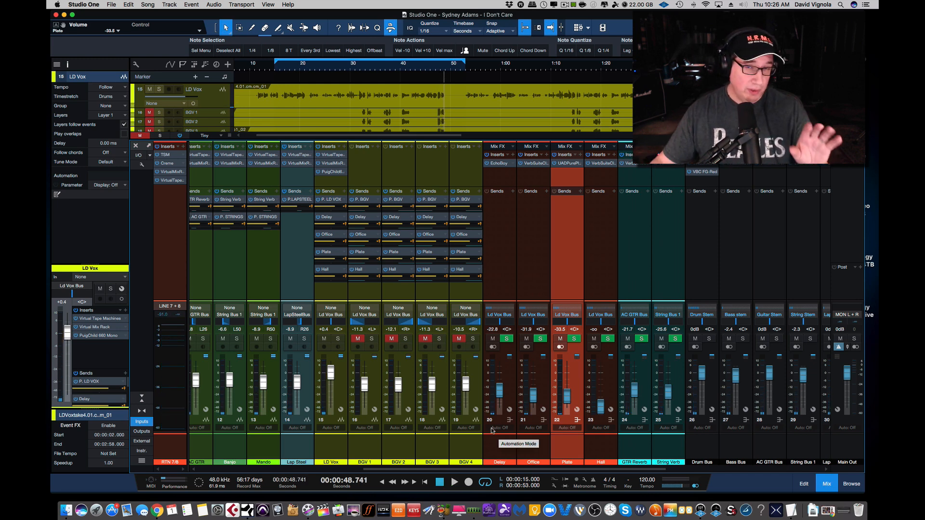
- Inspect the VerbSuite Classics reverb settings on the Hall channel and return the playback position to 15 seconds
{"action": "left_click", "coordinate": [608, 455]}
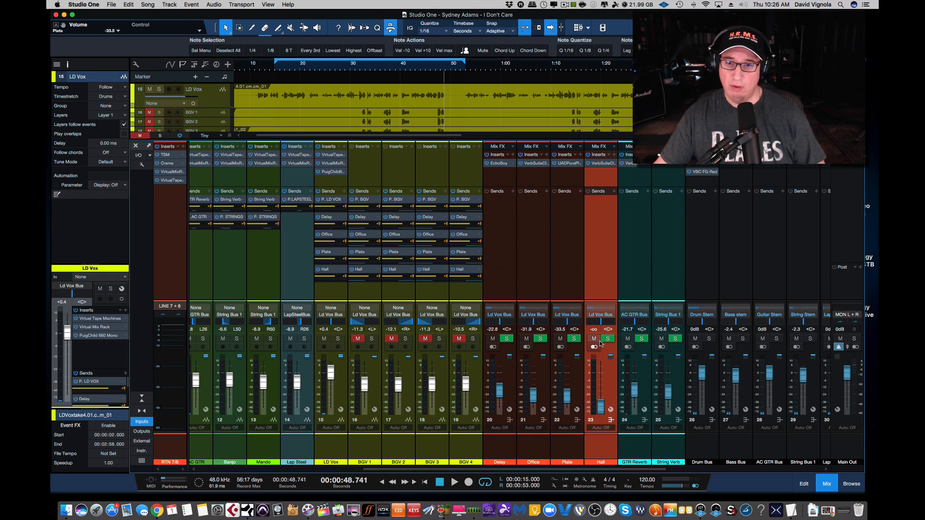
{"action": "left_click", "coordinate": [600, 164]}
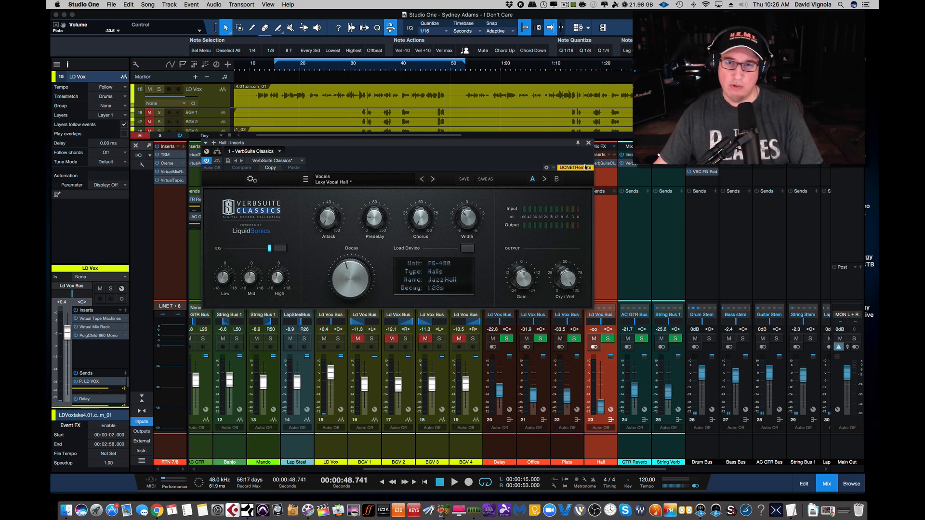
{"action": "left_click", "coordinate": [588, 144]}
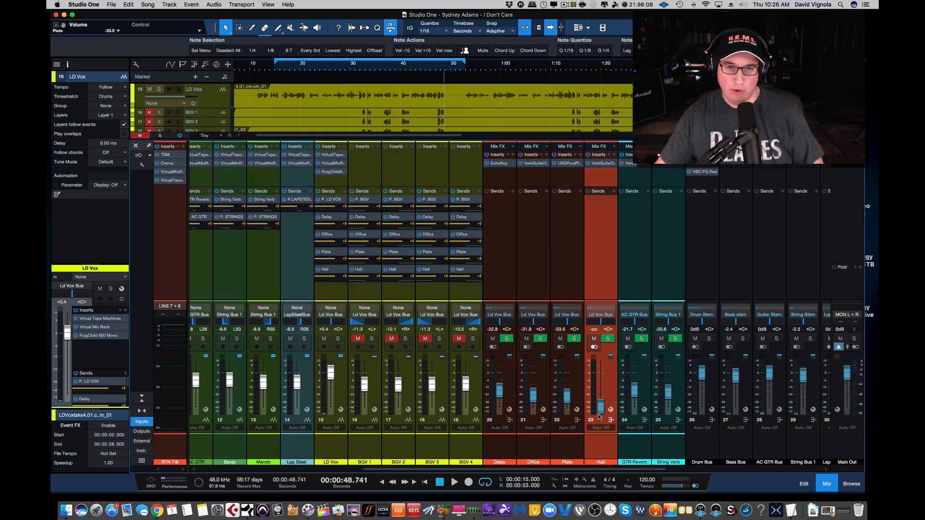
{"action": "left_click", "coordinate": [277, 70]}
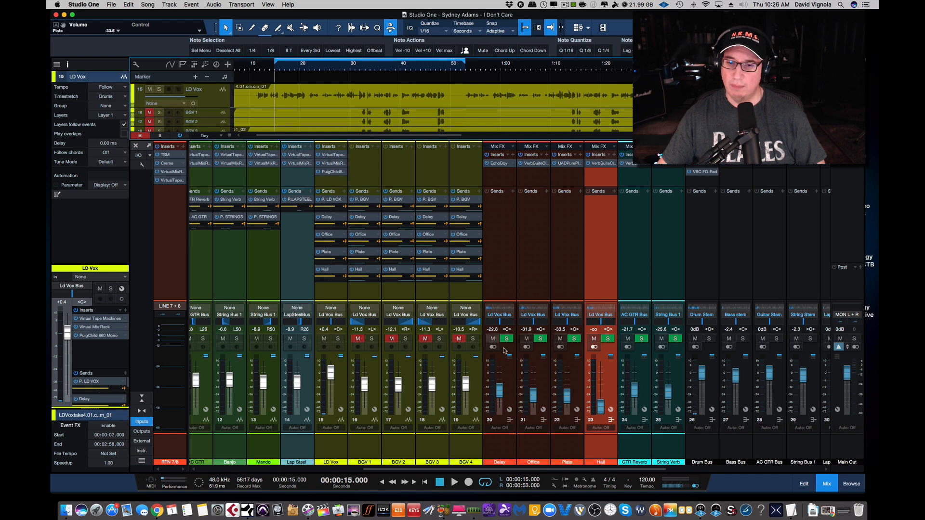
- During full-mix playback, raise the Hall channel's fader to about -30.4 dB
{"action": "key", "text": "space"}
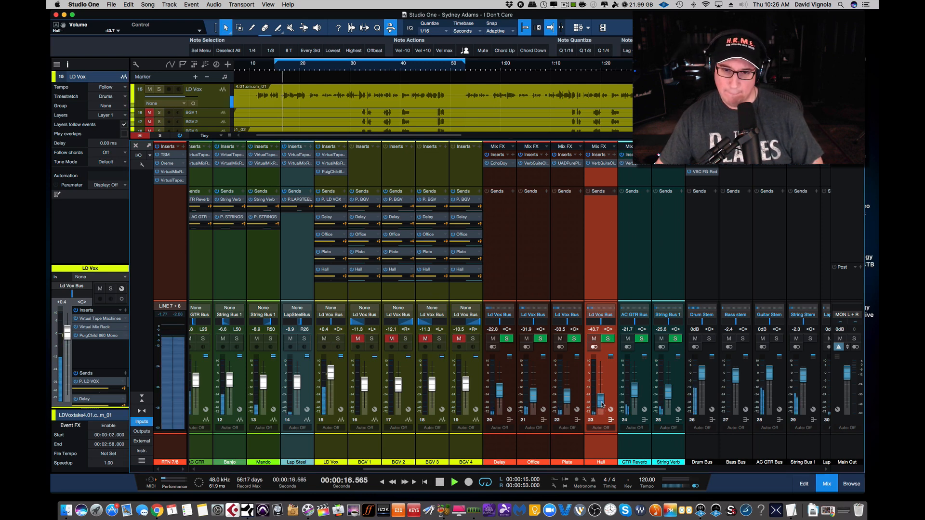
{"action": "left_click_drag", "start_coordinate": [602, 407], "coordinate": [602, 399]}
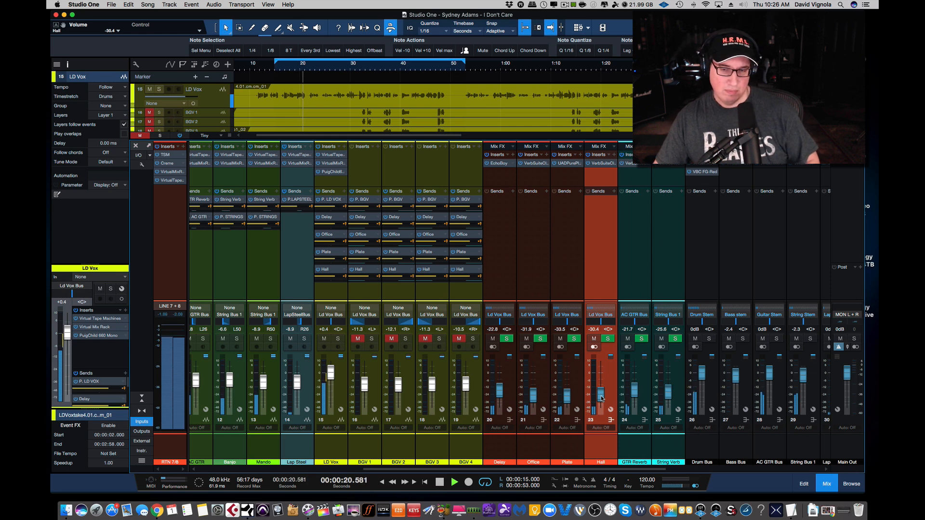
{"action": "key", "text": "space"}
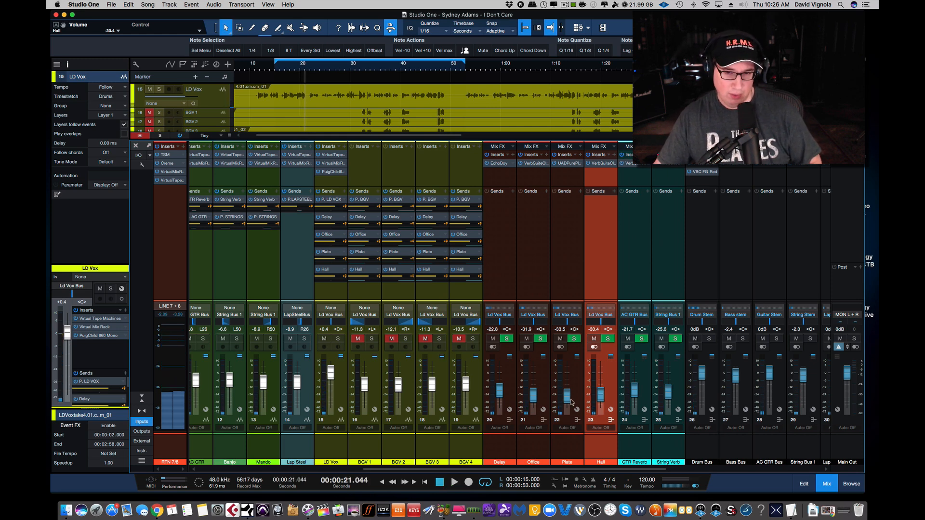
- While the mix plays, raise the Delay channel's fader to about -19.7 dB and the Hall channel's fader to about -28.1 dB
{"action": "key", "text": "space"}
{"action": "left_click_drag", "start_coordinate": [499, 393], "coordinate": [533, 399]}
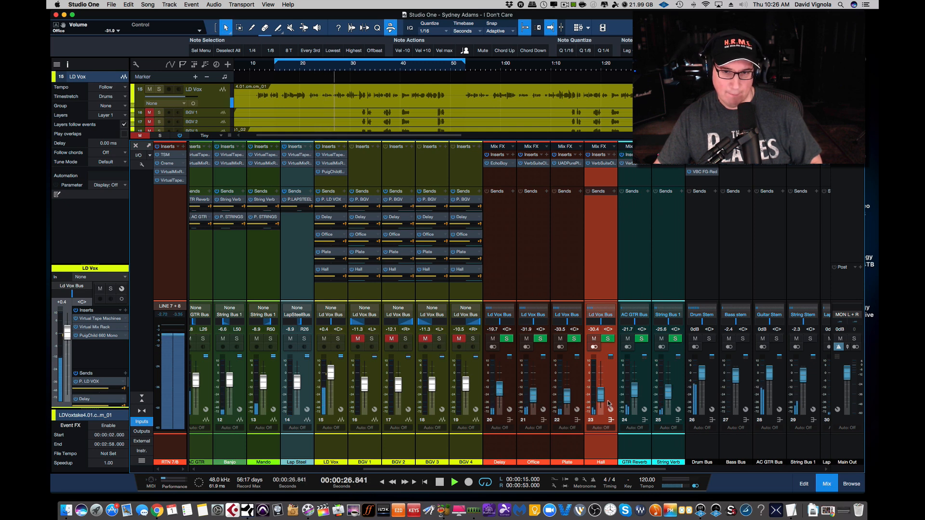
{"action": "left_click_drag", "start_coordinate": [601, 399], "coordinate": [602, 398]}
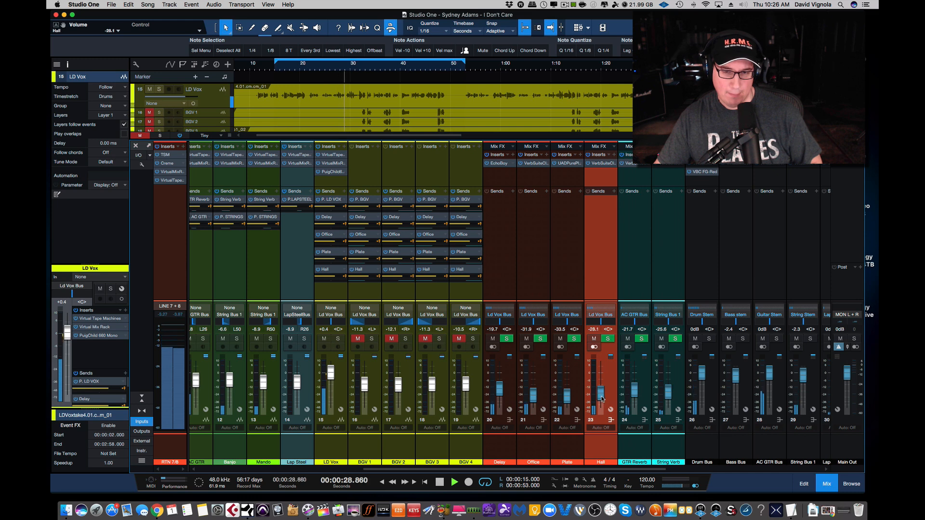
{"action": "key", "text": "space"}
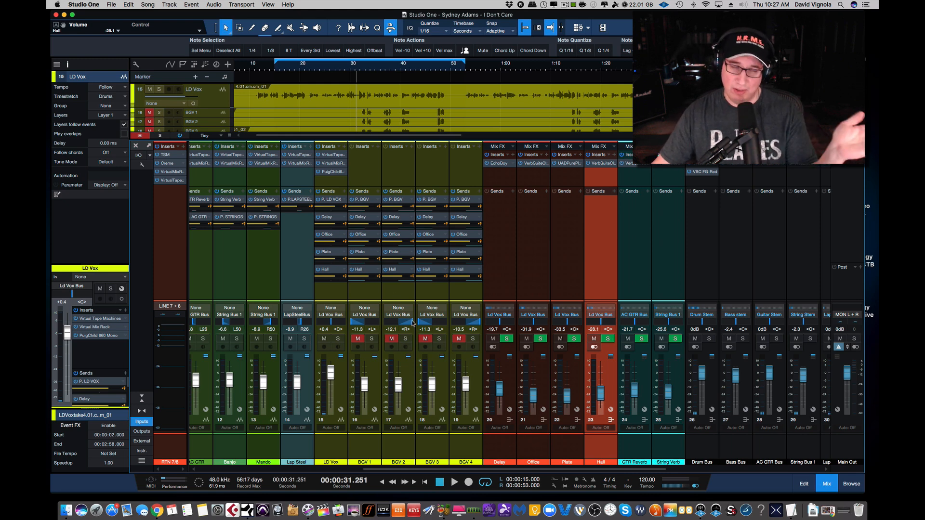
- Solo the BGV 1 to BGV 4 channels, and clear all solos and mutes so the background vocals play in the mix
{"action": "left_click", "coordinate": [372, 339]}
{"action": "left_click", "coordinate": [405, 339]}
{"action": "left_click", "coordinate": [438, 338]}
{"action": "left_click", "coordinate": [472, 339]}
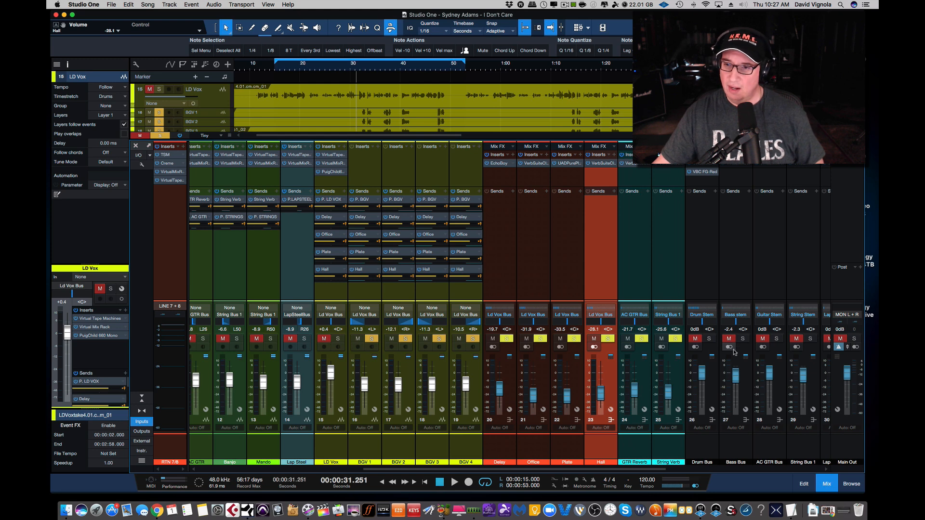
{"action": "left_click", "coordinate": [160, 136]}
{"action": "left_click", "coordinate": [141, 135]}
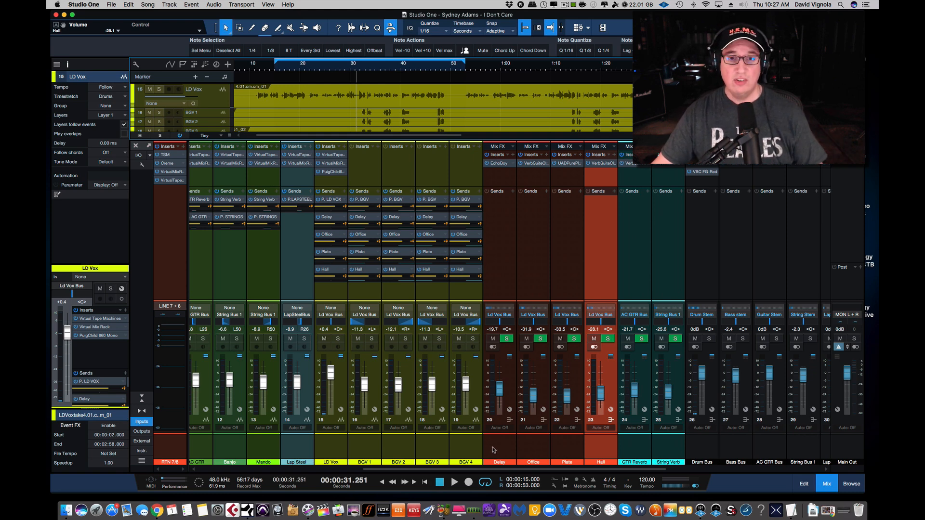
- Select the Delay, Office, Plate and Hall channels and raise their faders together to about -18.2, -30.4, -31.9 and -26.6 dB during playback
{"action": "left_click", "coordinate": [494, 449]}
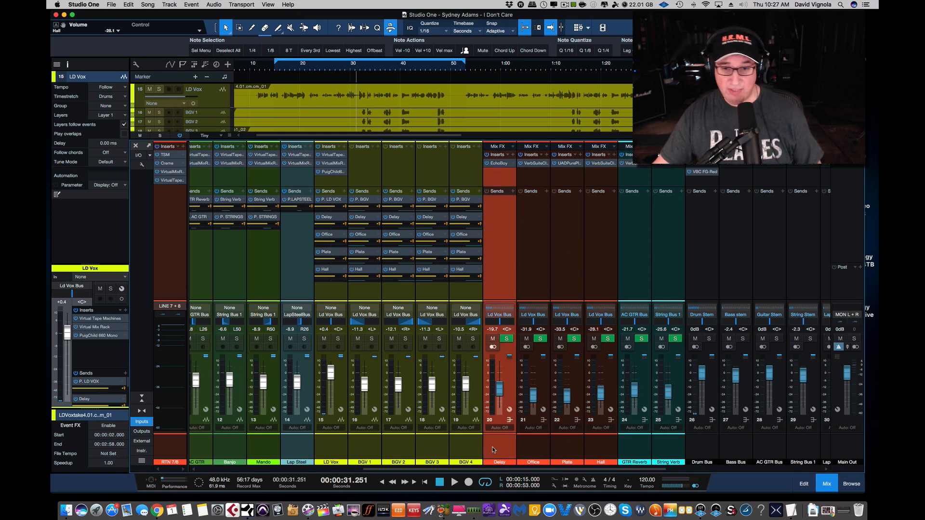
{"action": "left_click", "coordinate": [596, 453], "text": "shift"}
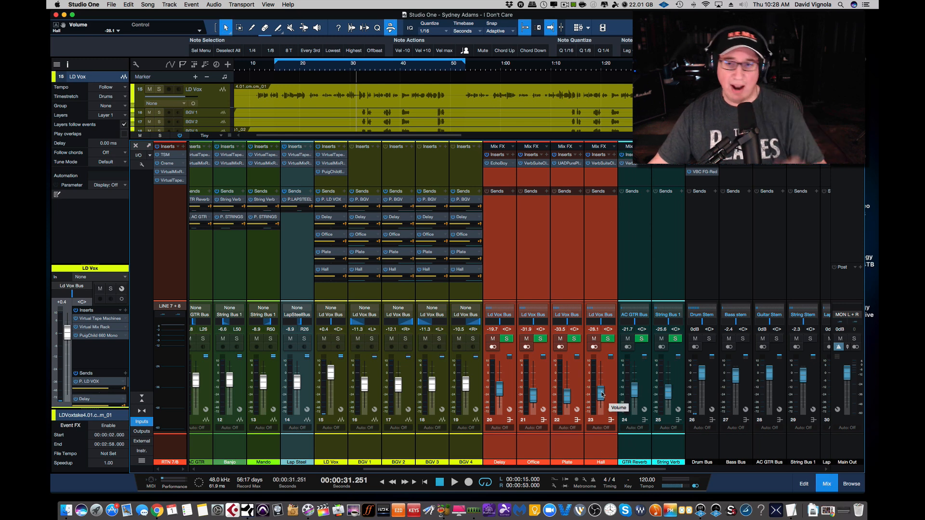
{"action": "key", "text": "space"}
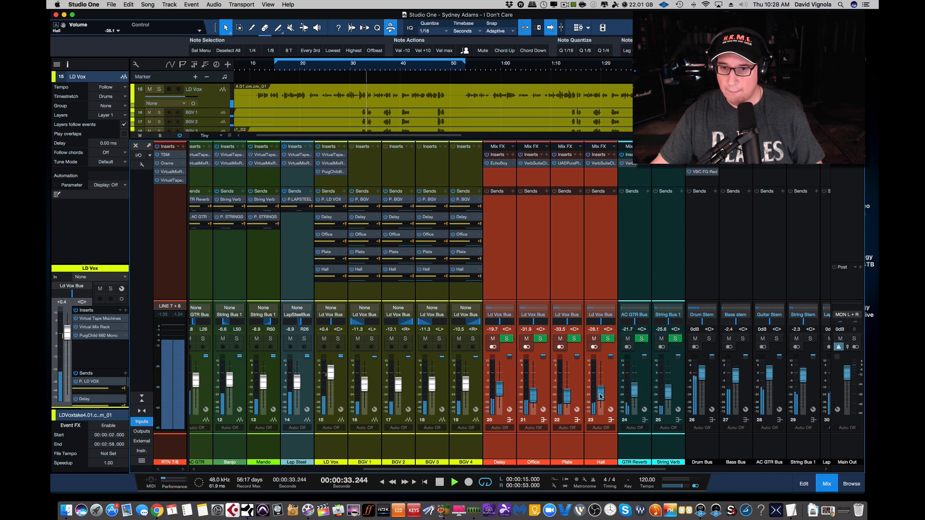
{"action": "left_click_drag", "start_coordinate": [600, 397], "coordinate": [600, 396]}
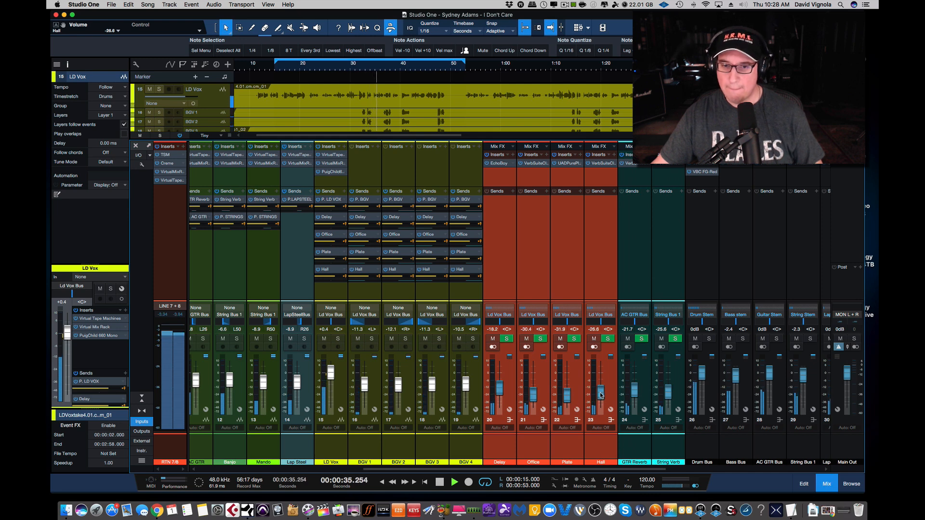
- Select the BGV 1 to BGV 4 channels and lower their faders together to about -15.1, -15.9, -15.1 and -14.3 dB
{"action": "left_click", "coordinate": [368, 441]}
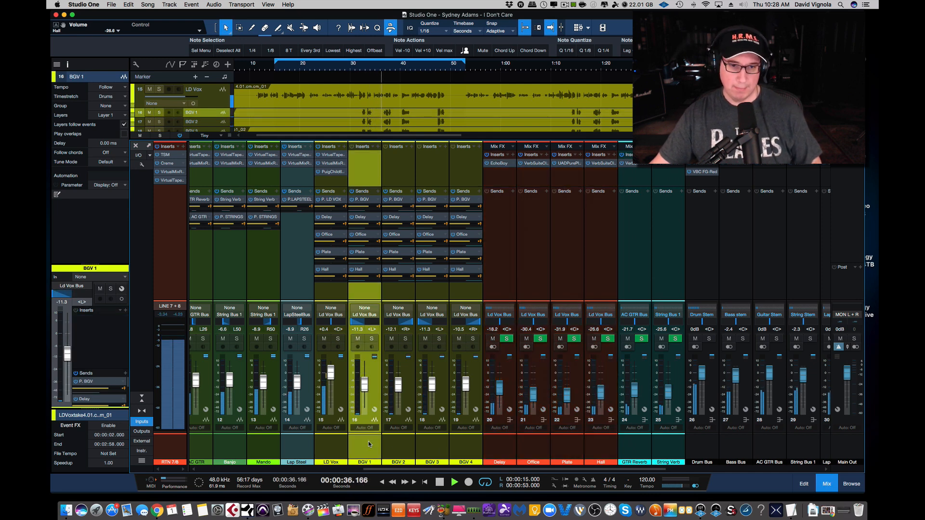
{"action": "left_click", "coordinate": [466, 440], "text": "shift"}
{"action": "left_click_drag", "start_coordinate": [466, 384], "coordinate": [465, 390]}
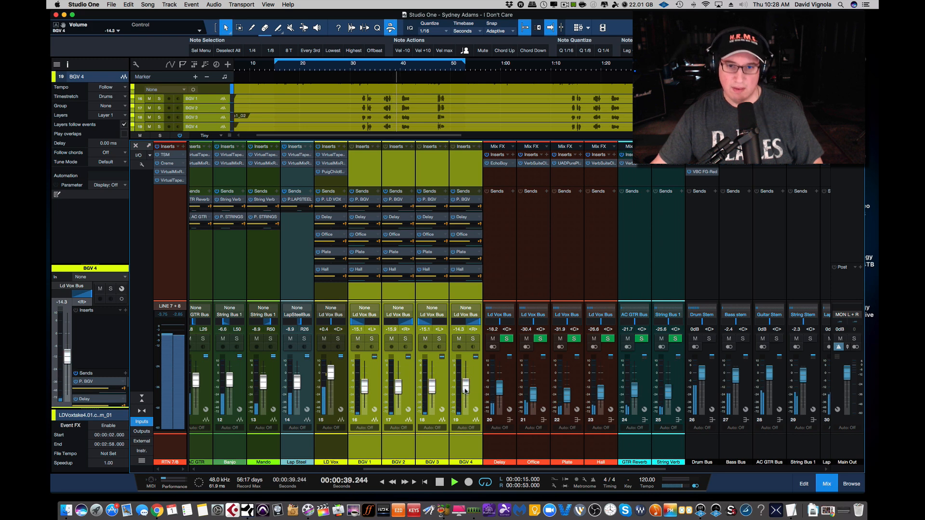
- Reselect the Delay, Office, Plate and Hall channels, test their shared mute, and return the playback position to 15 seconds
{"action": "left_click", "coordinate": [496, 443]}
{"action": "left_click", "coordinate": [584, 455], "text": "shift"}
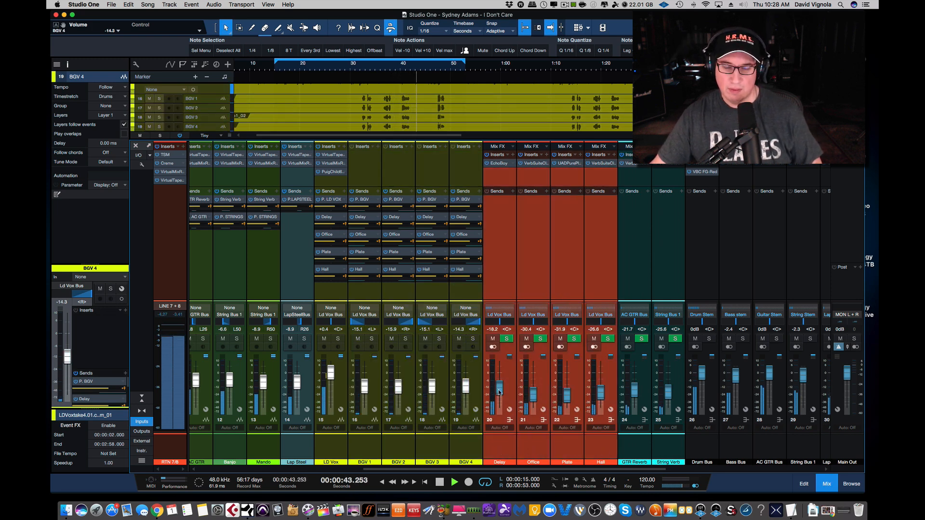
{"action": "key", "text": "space"}
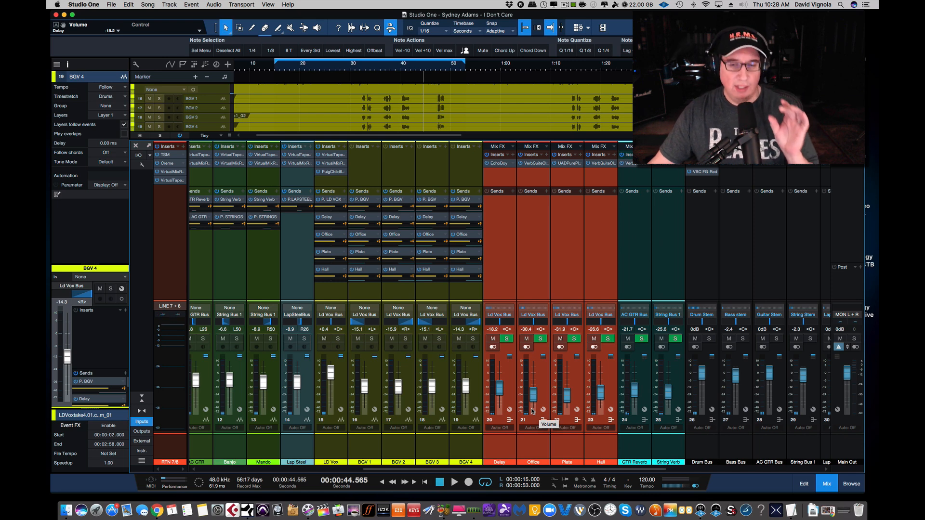
{"action": "left_click", "coordinate": [594, 339]}
{"action": "left_click", "coordinate": [594, 340]}
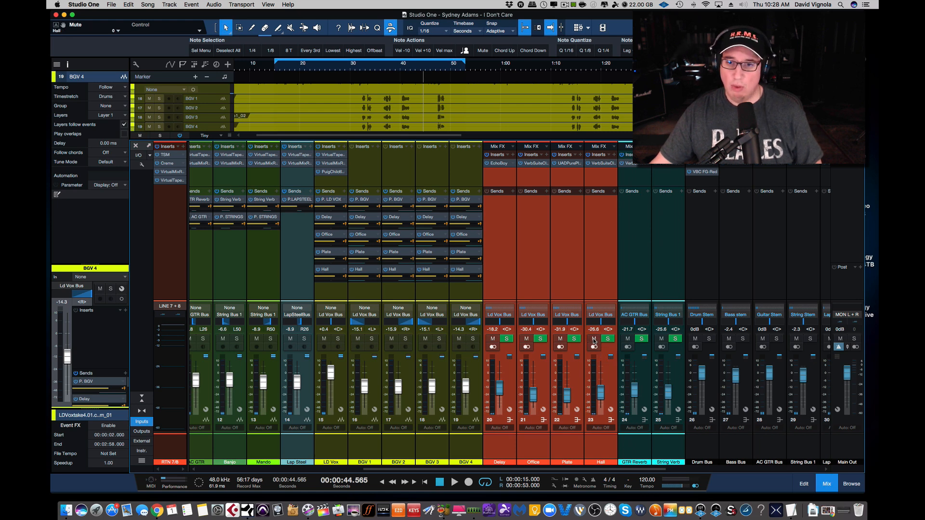
{"action": "left_click", "coordinate": [277, 72]}
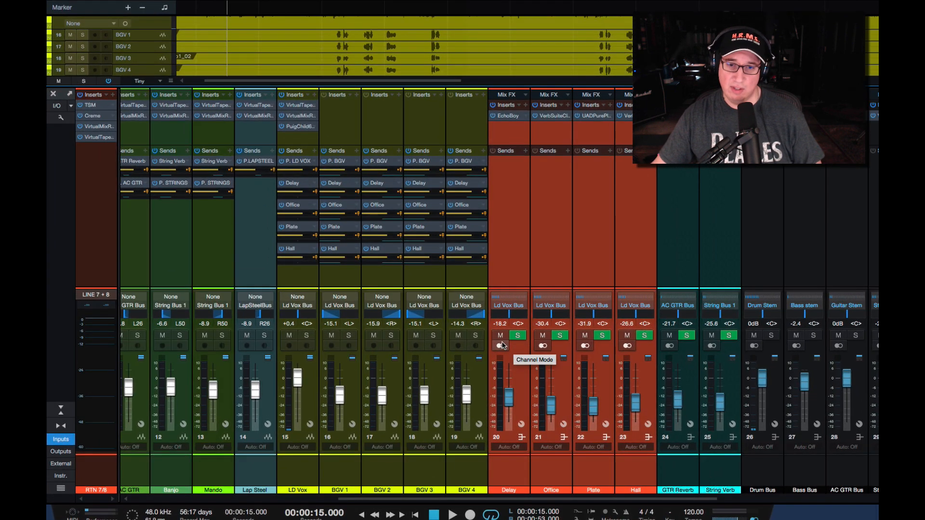
- Play the full mix and compare it with the four selected effect channels muted and unmuted
{"action": "key", "text": "space"}
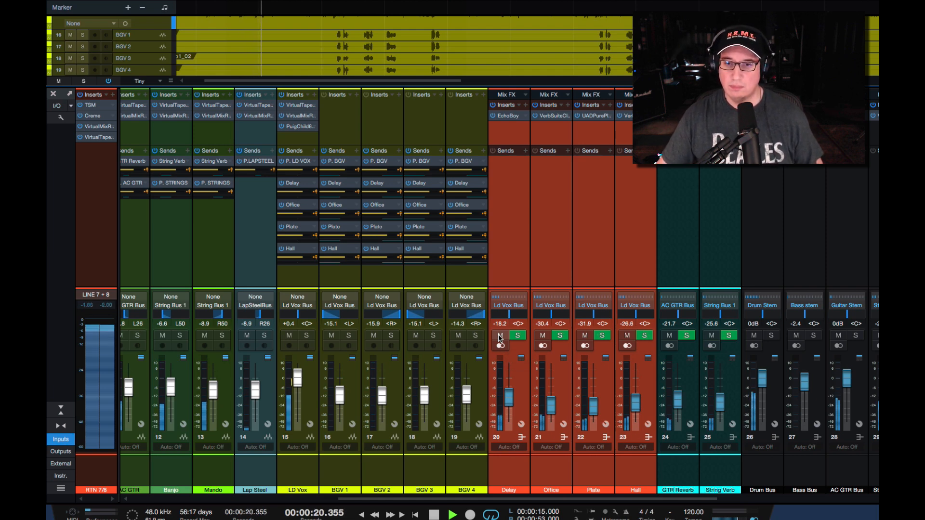
{"action": "left_click", "coordinate": [499, 337]}
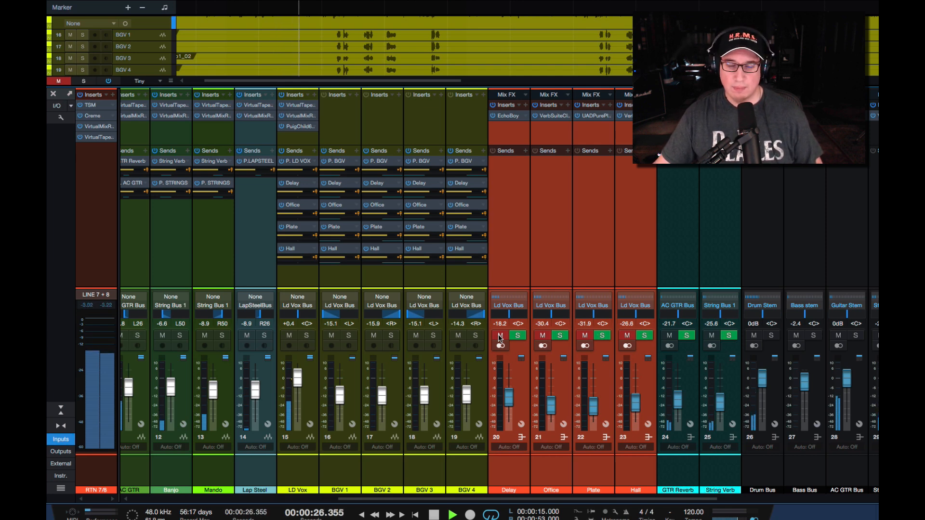
{"action": "left_click", "coordinate": [500, 337]}
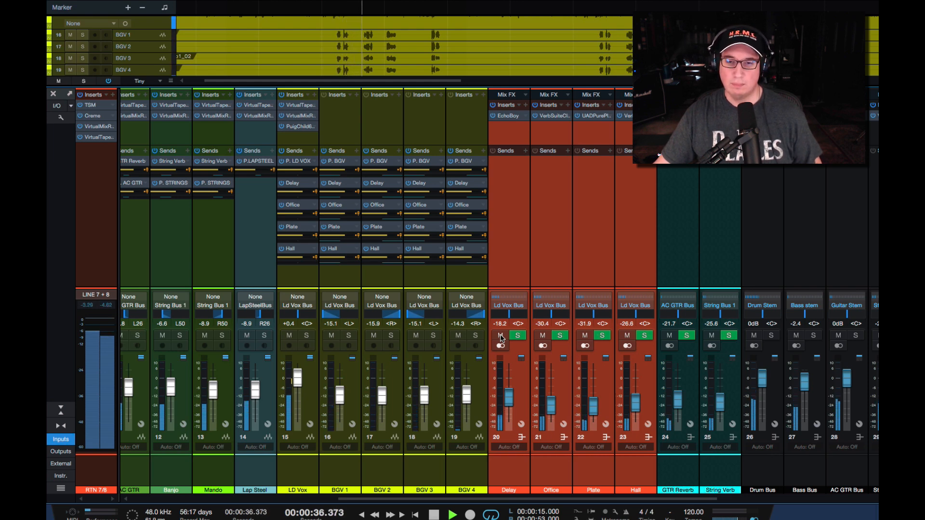
{"action": "left_click", "coordinate": [501, 337]}
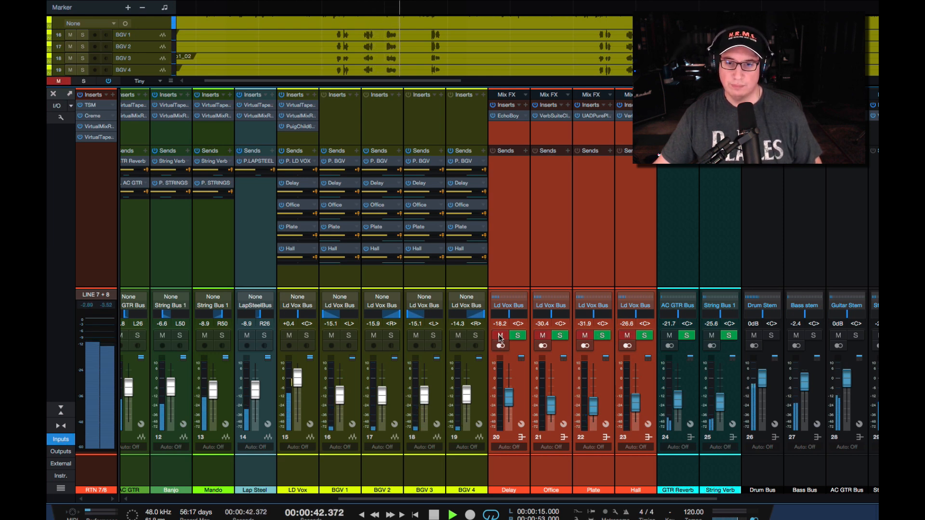
{"action": "left_click", "coordinate": [500, 336]}
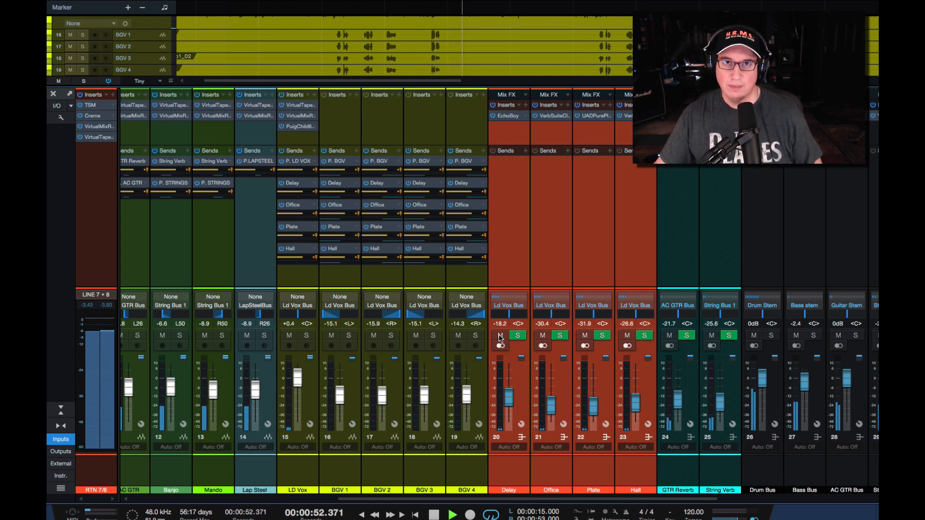
{"action": "key", "text": "space"}
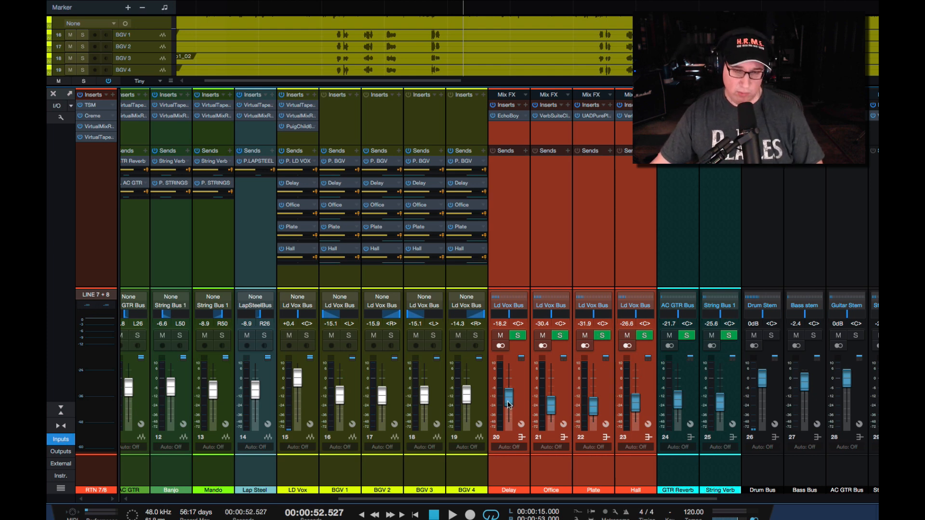
- During playback, lower the selected Delay, Office, Plate and Hall faders together to about -19.7, -31.9, -33.5 and -28.1 dB
{"action": "key", "text": "space"}
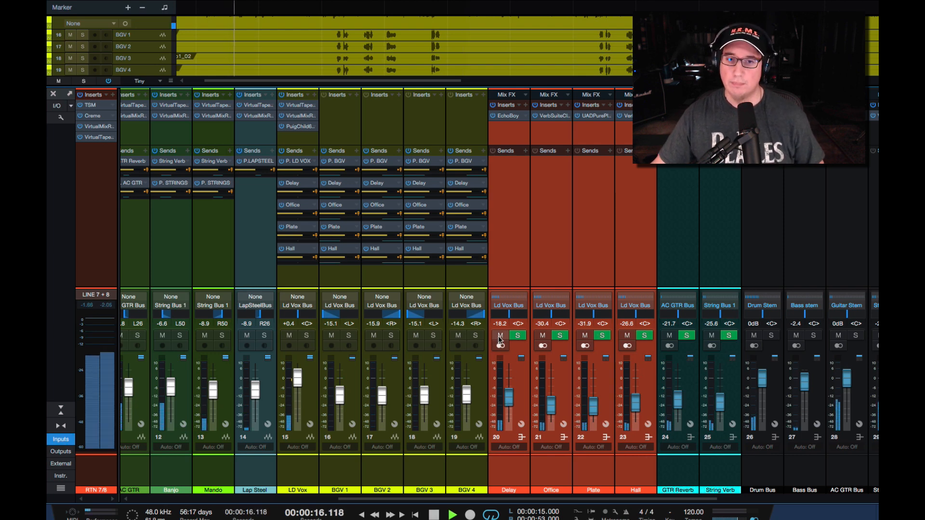
{"action": "left_click_drag", "start_coordinate": [509, 395], "coordinate": [509, 396]}
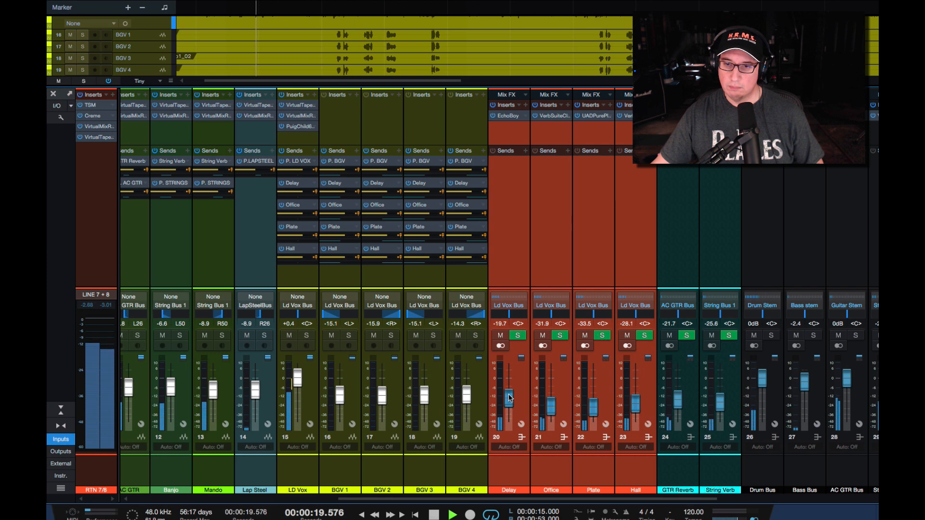
{"action": "left_click_drag", "start_coordinate": [506, 391], "coordinate": [506, 393]}
- Compare the mix with the lowered effect channels muted and unmuted, stop playback, and select only the Delay channel
{"action": "left_click", "coordinate": [499, 336]}
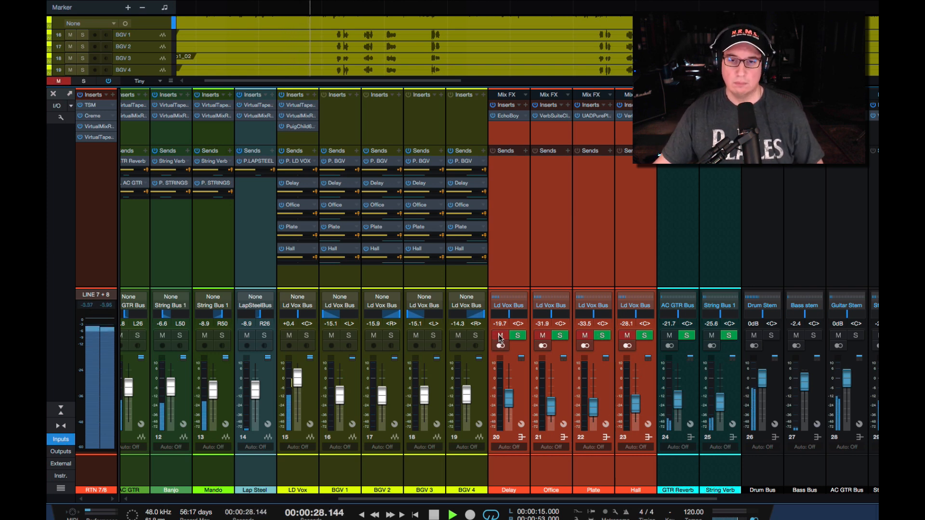
{"action": "left_click", "coordinate": [500, 336]}
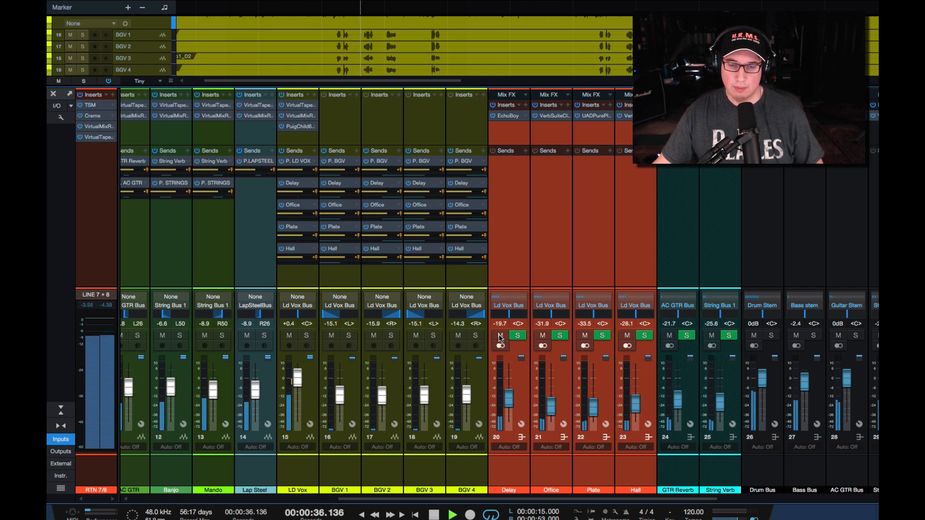
{"action": "left_click", "coordinate": [500, 336]}
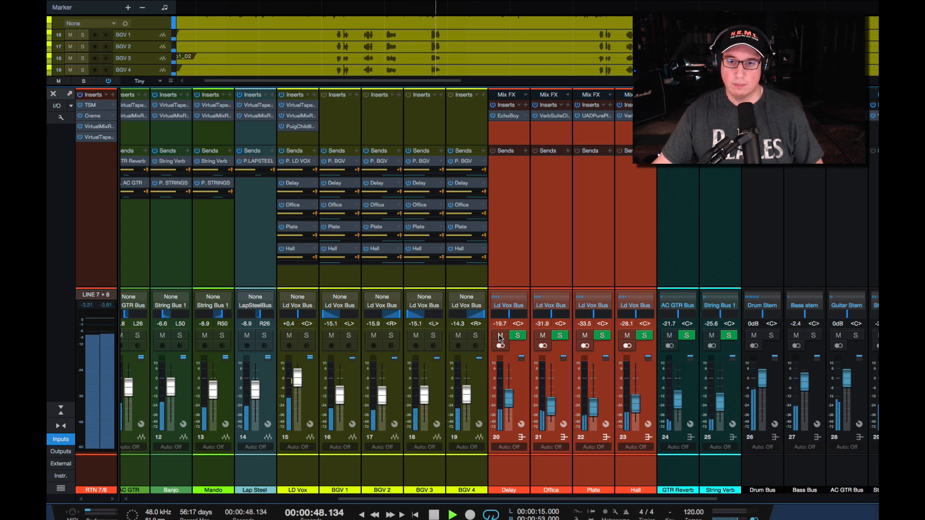
{"action": "key", "text": "space"}
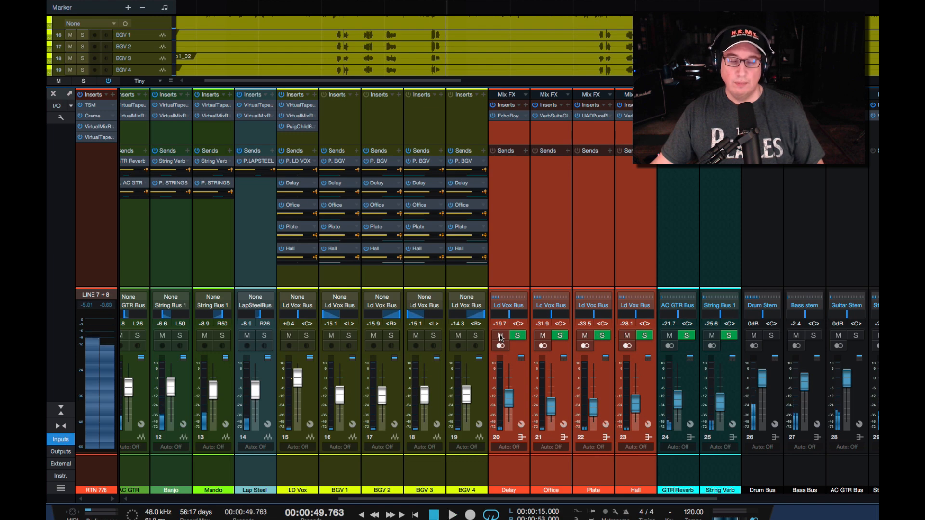
{"action": "left_click", "coordinate": [506, 479]}
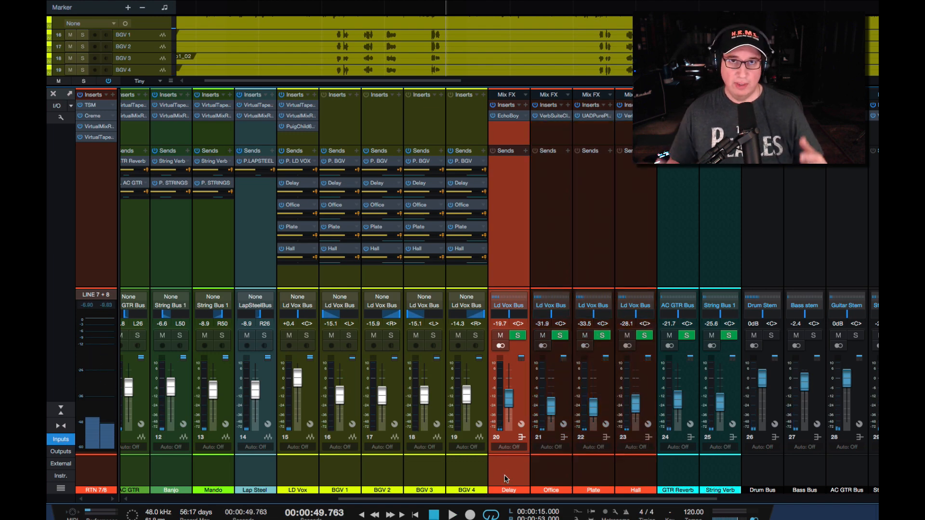